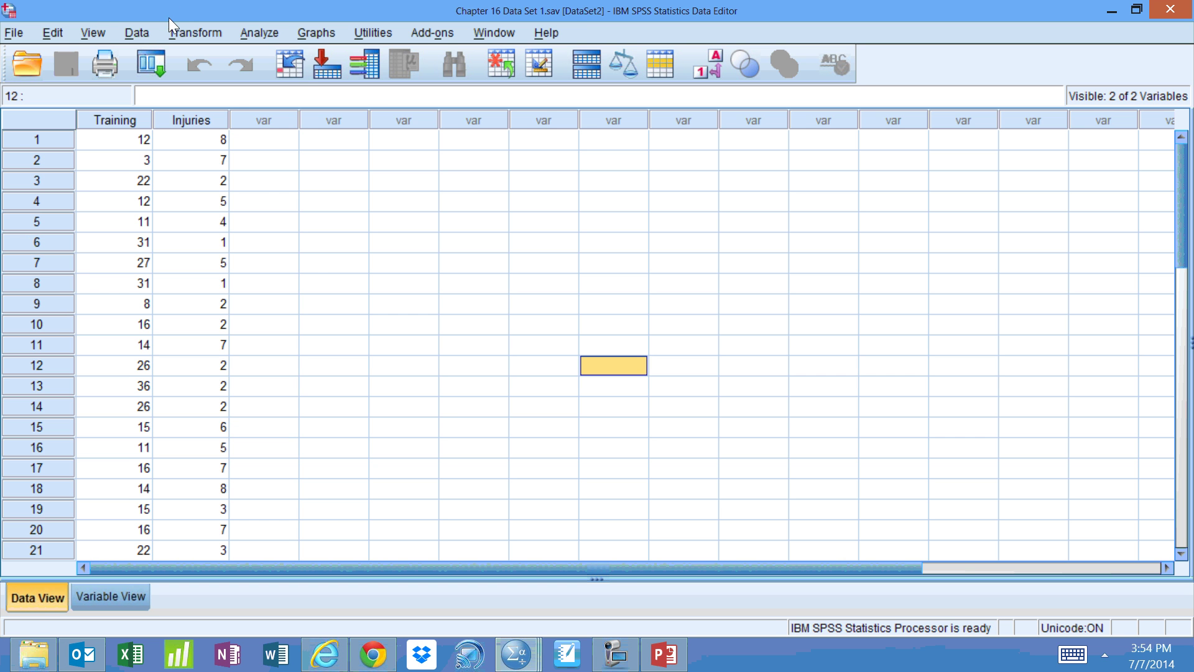
# Open the Linear Regression setup for the Training and Injuries data
pyautogui.hotkey('alt', 'a')
pyautogui.press('Down')
pyautogui.press('Down')
pyautogui.press('Down')
pyautogui.press('Down')
pyautogui.press('Down')
pyautogui.press('Down')
pyautogui.press('Down')
pyautogui.press('Down')
pyautogui.press('Down')
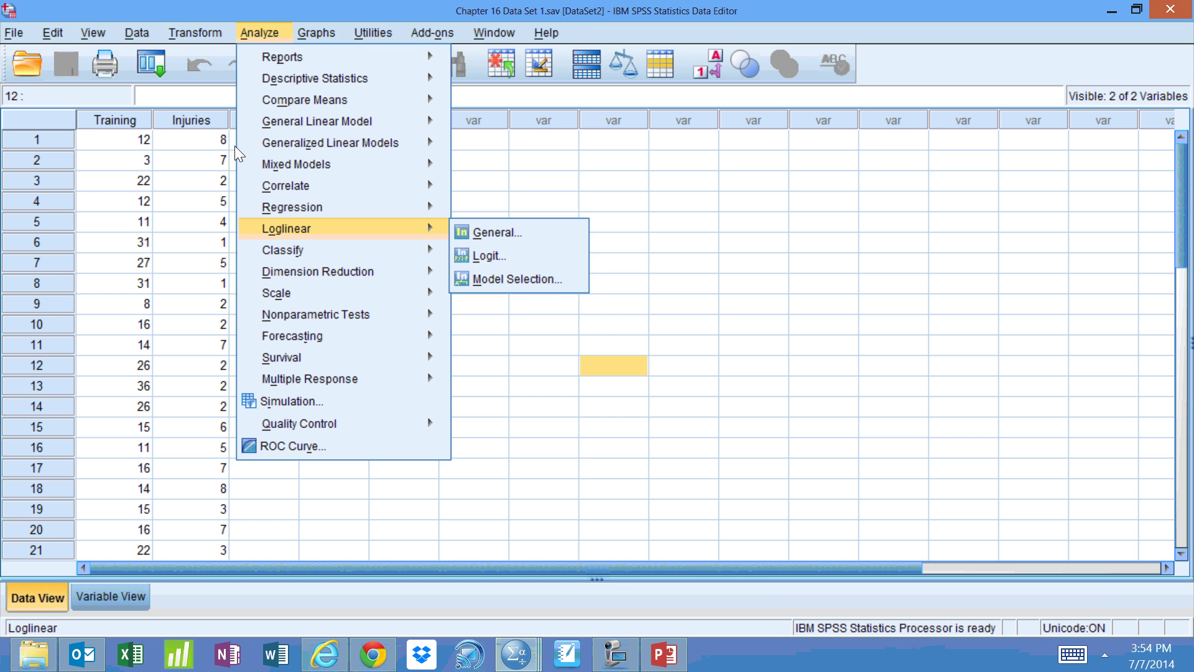
pyautogui.moveTo(383, 206)
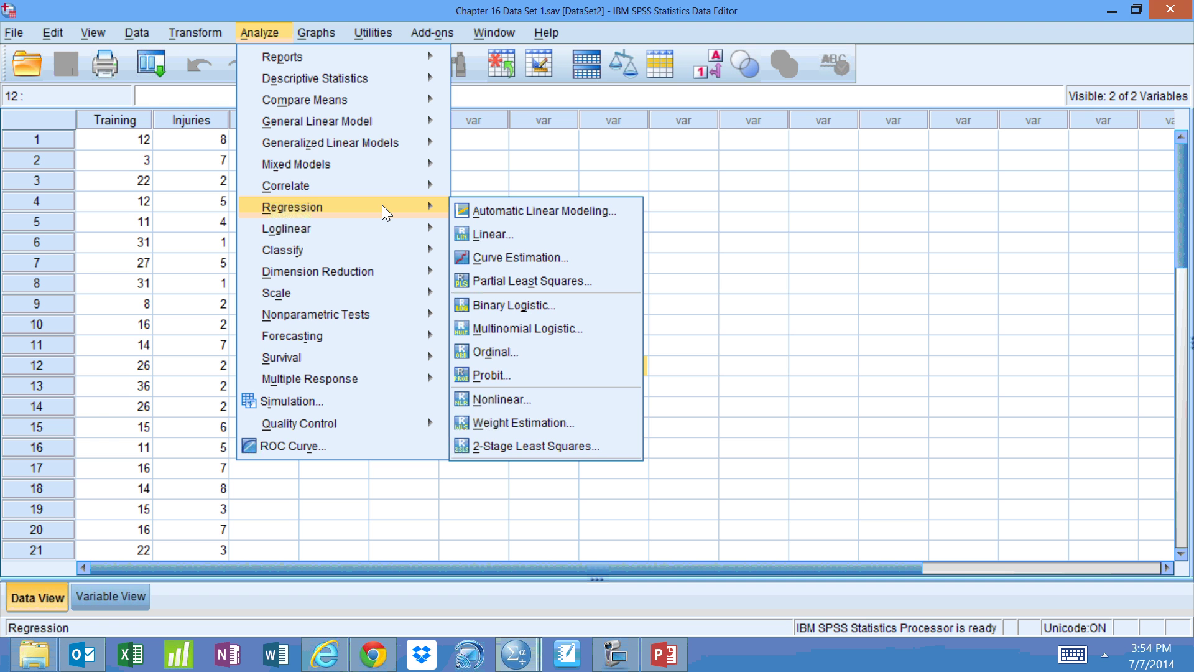
pyautogui.press('Down')
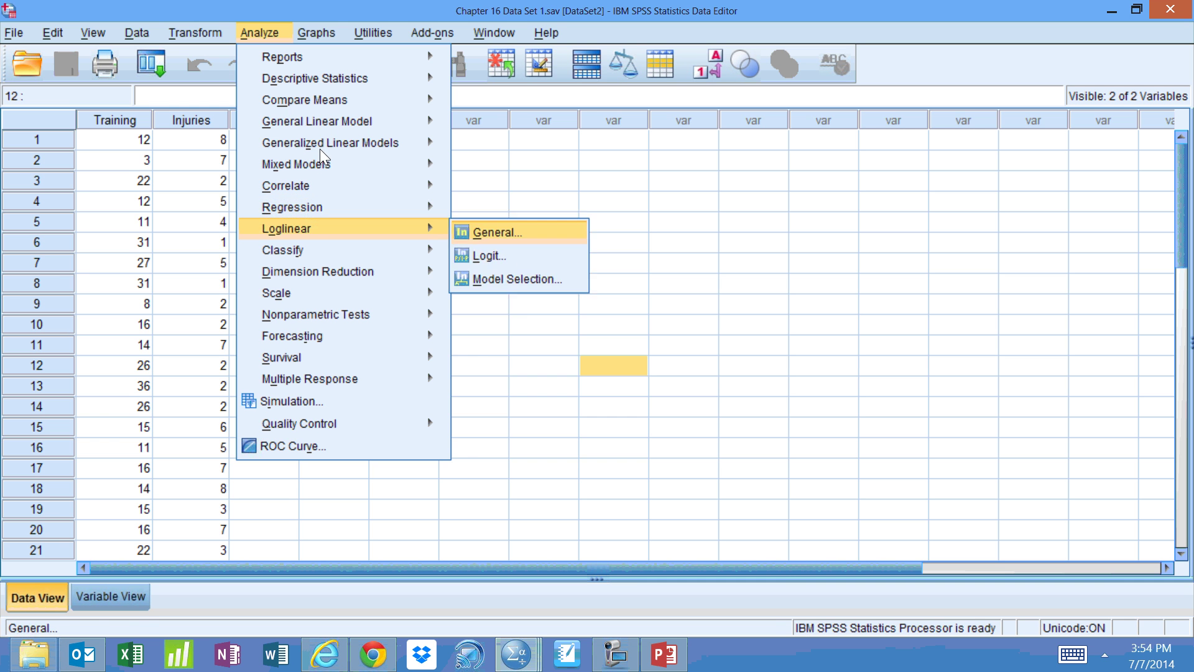
pyautogui.press('Up')
pyautogui.press('Right')
pyautogui.press('Down')
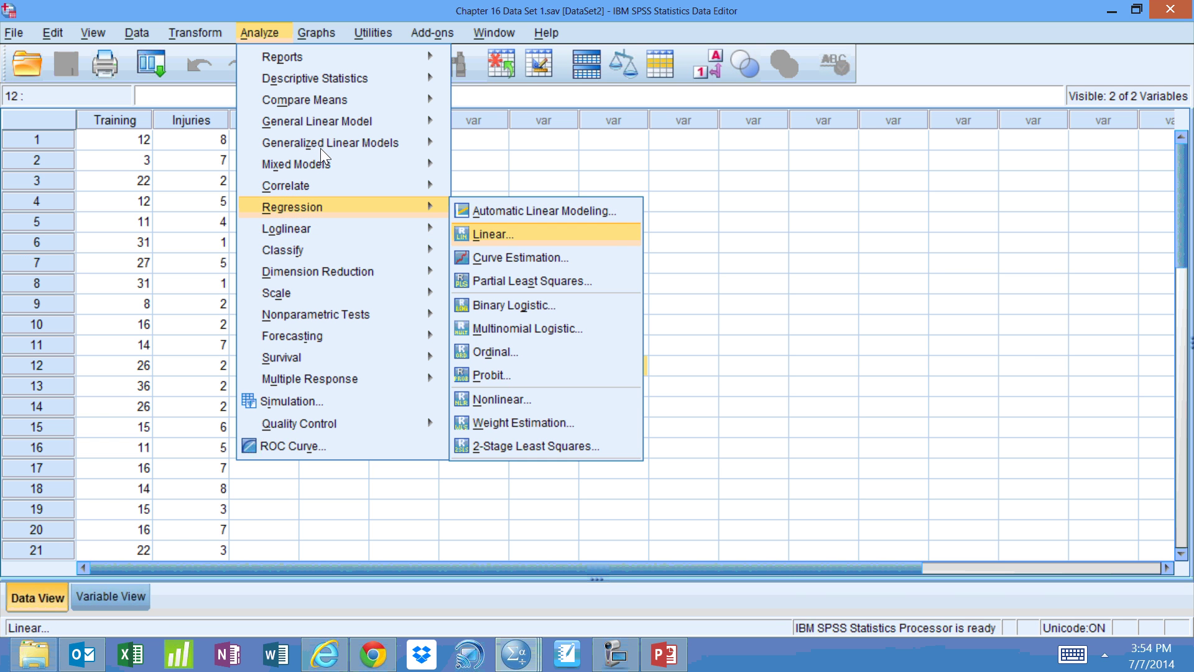
pyautogui.press('Up')
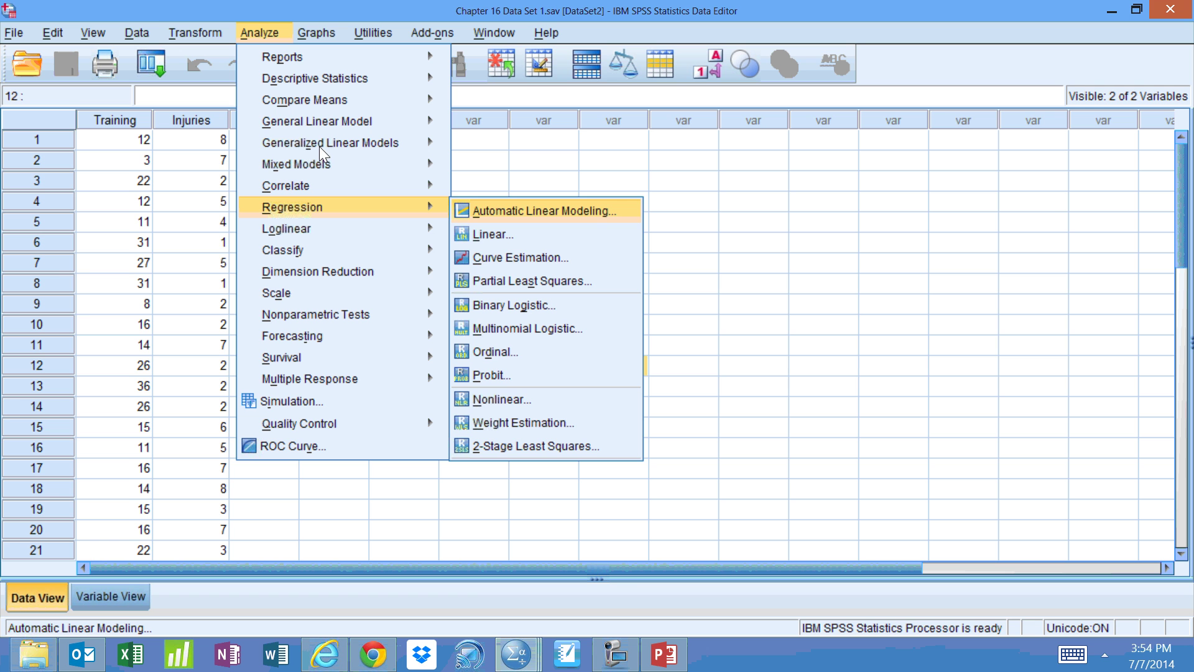
pyautogui.press('Down')
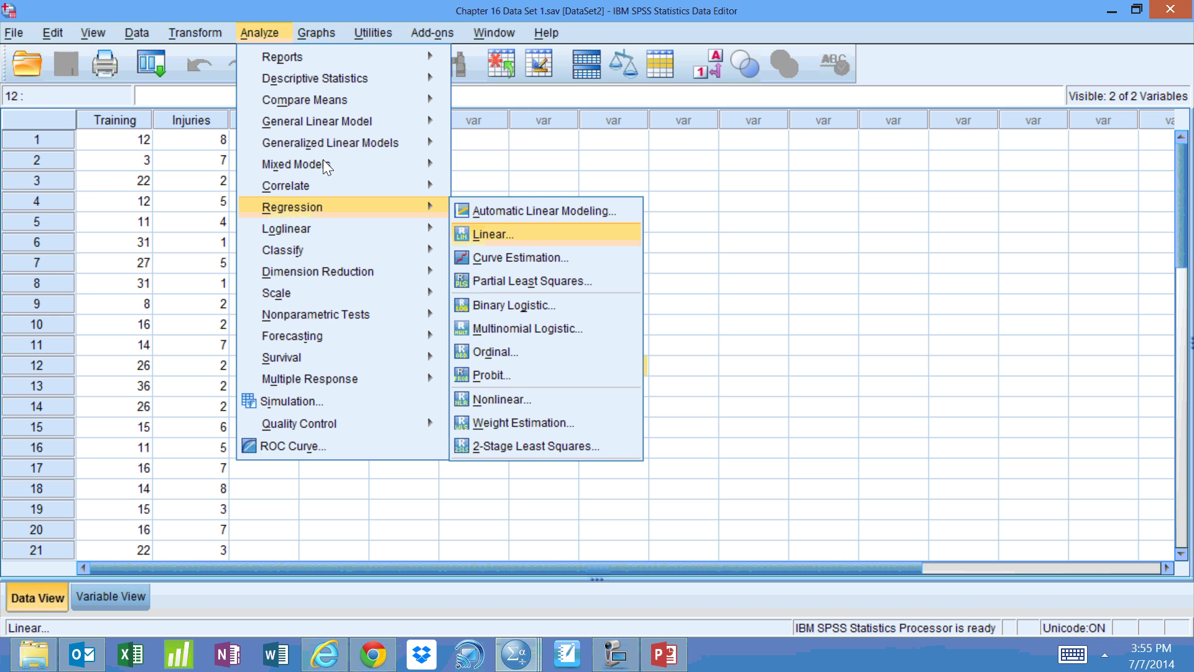
pyautogui.press('Return')
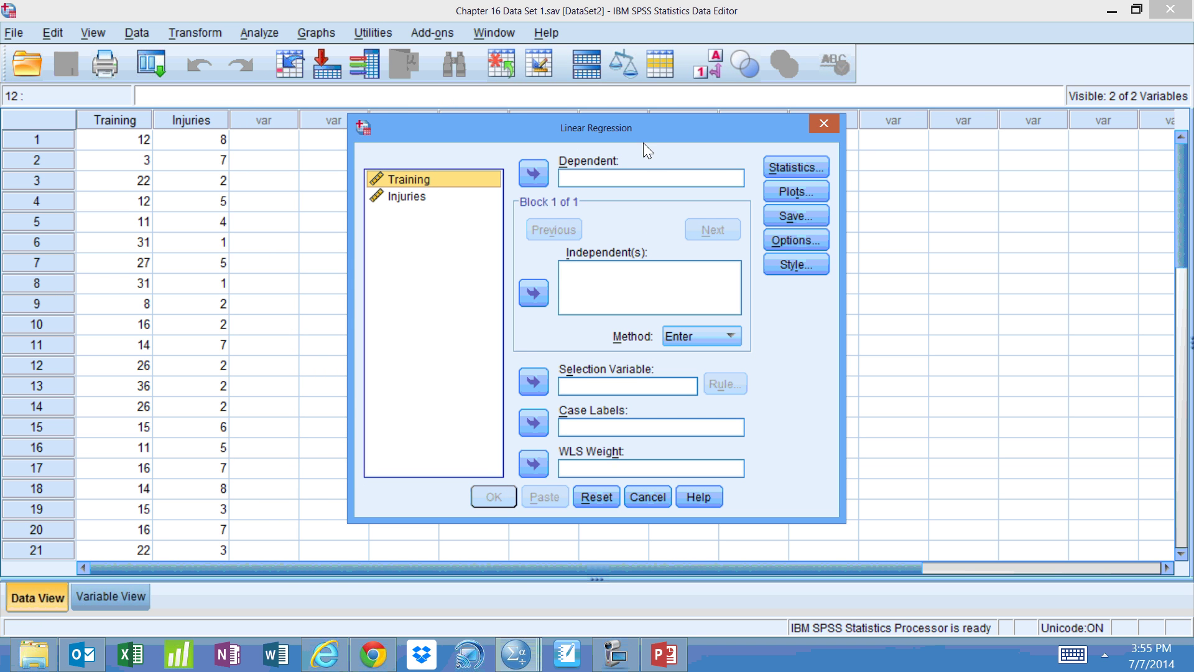
# Run the linear regression with Injuries as the dependent variable and Training as the independent variable, using the Enter method
pyautogui.click(616, 179)
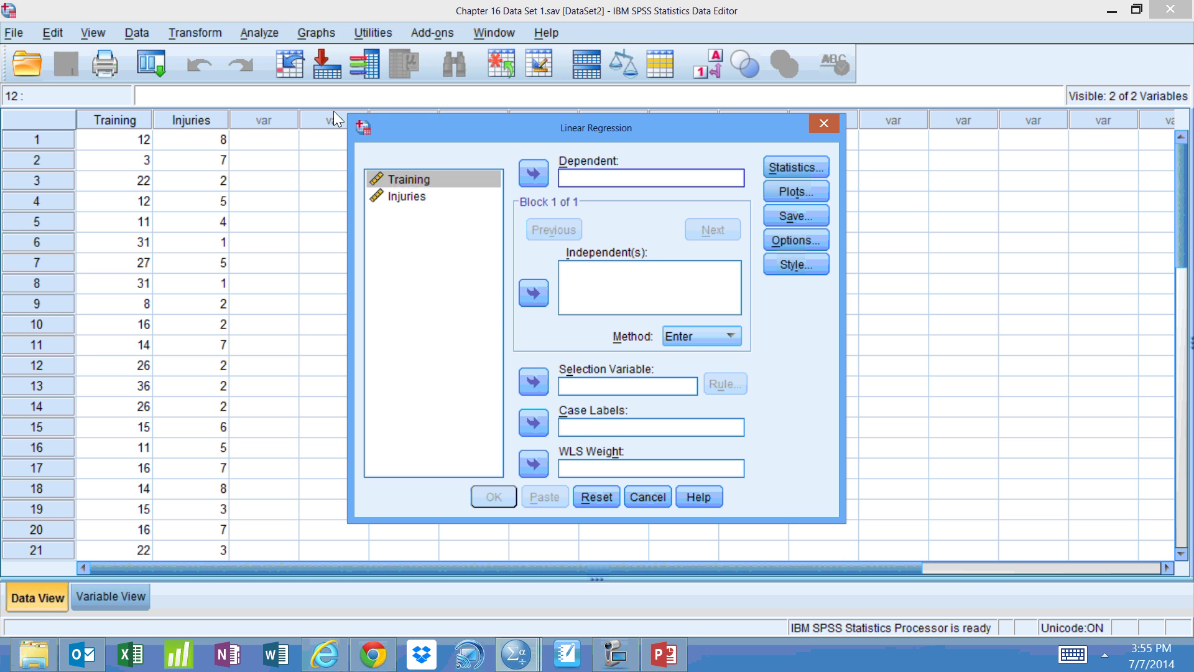
pyautogui.press('Down')
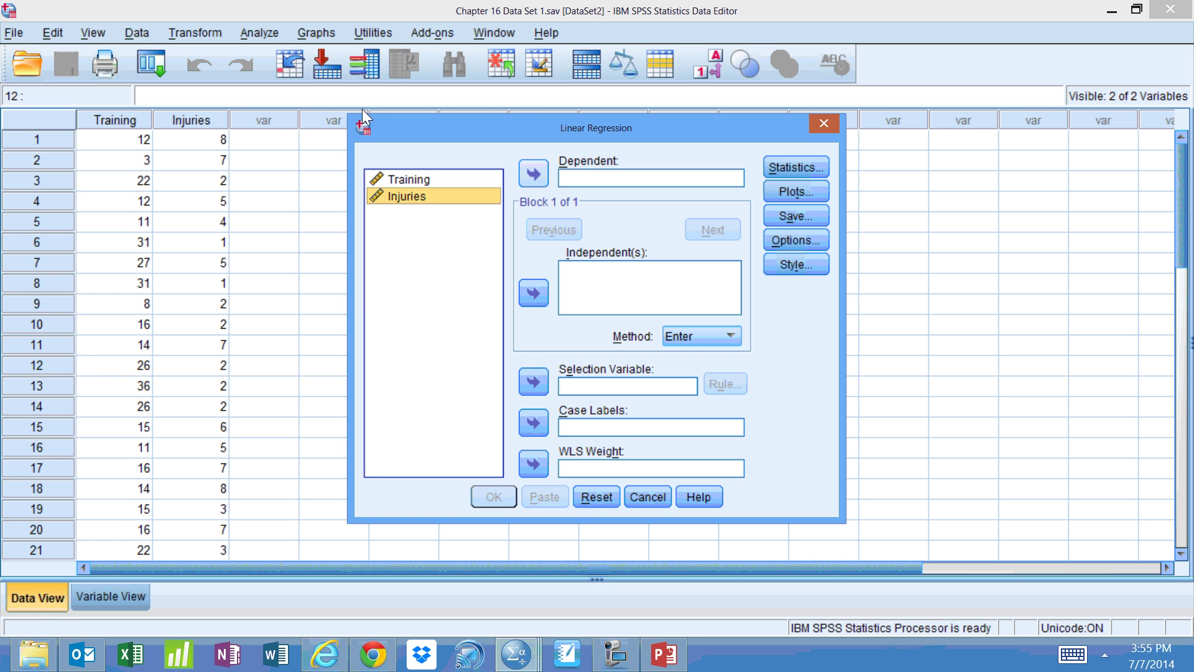
pyautogui.hotkey('alt', 'd')
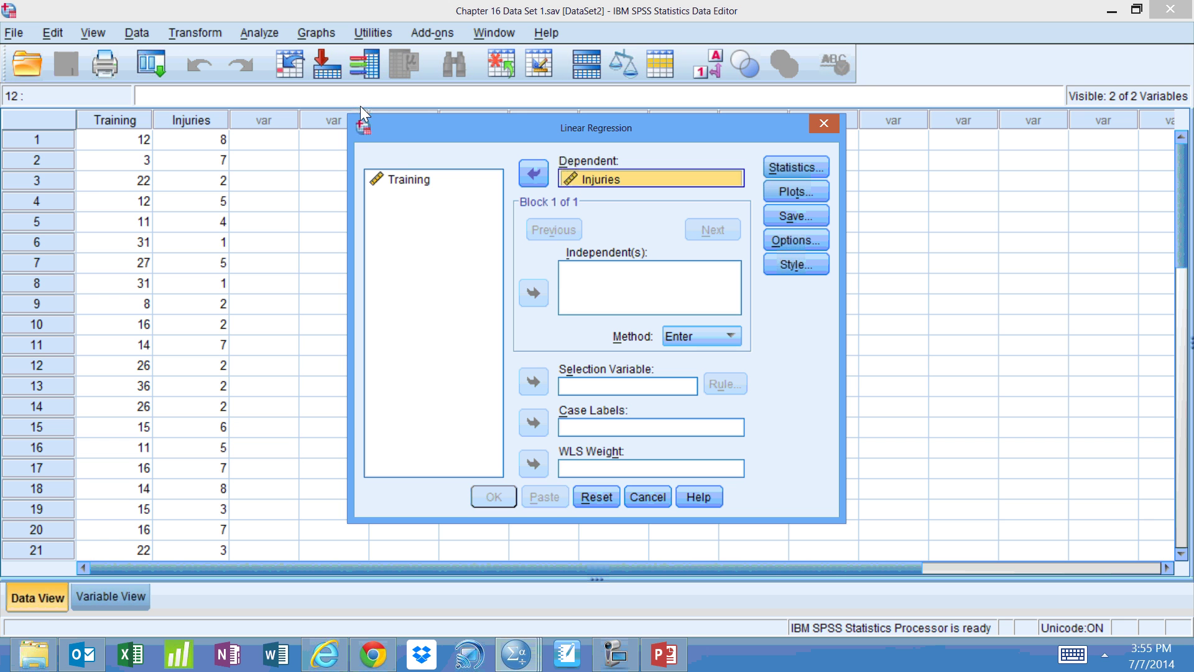
pyautogui.click(419, 199)
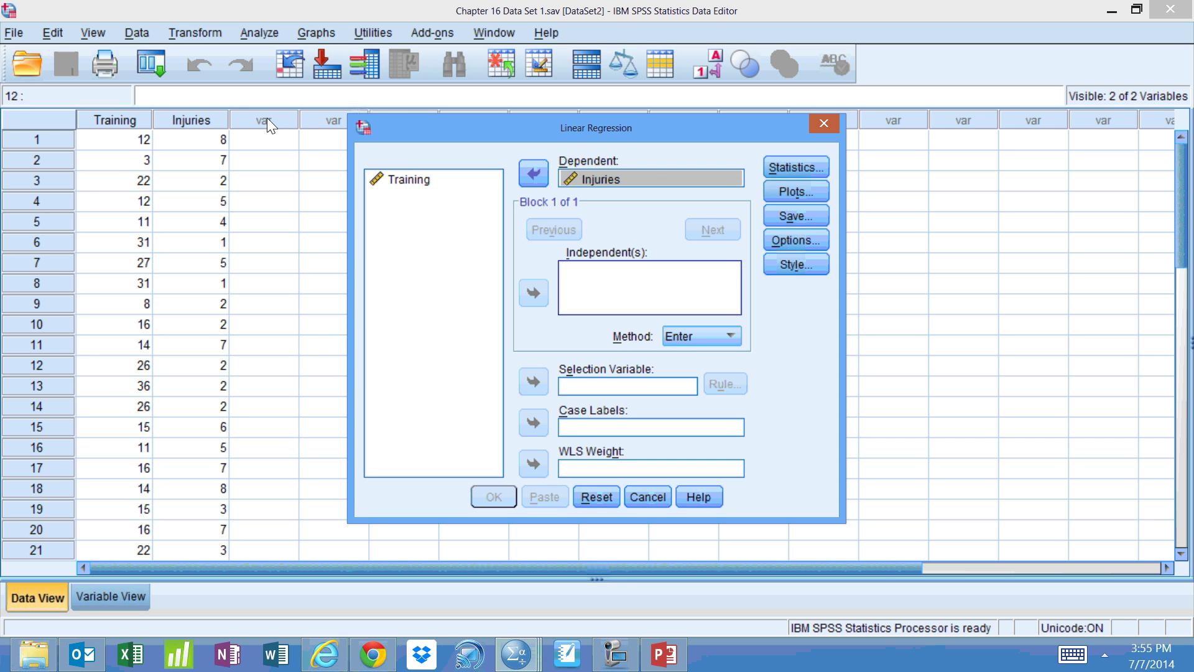
pyautogui.press('Down')
pyautogui.hotkey('alt', 'i')
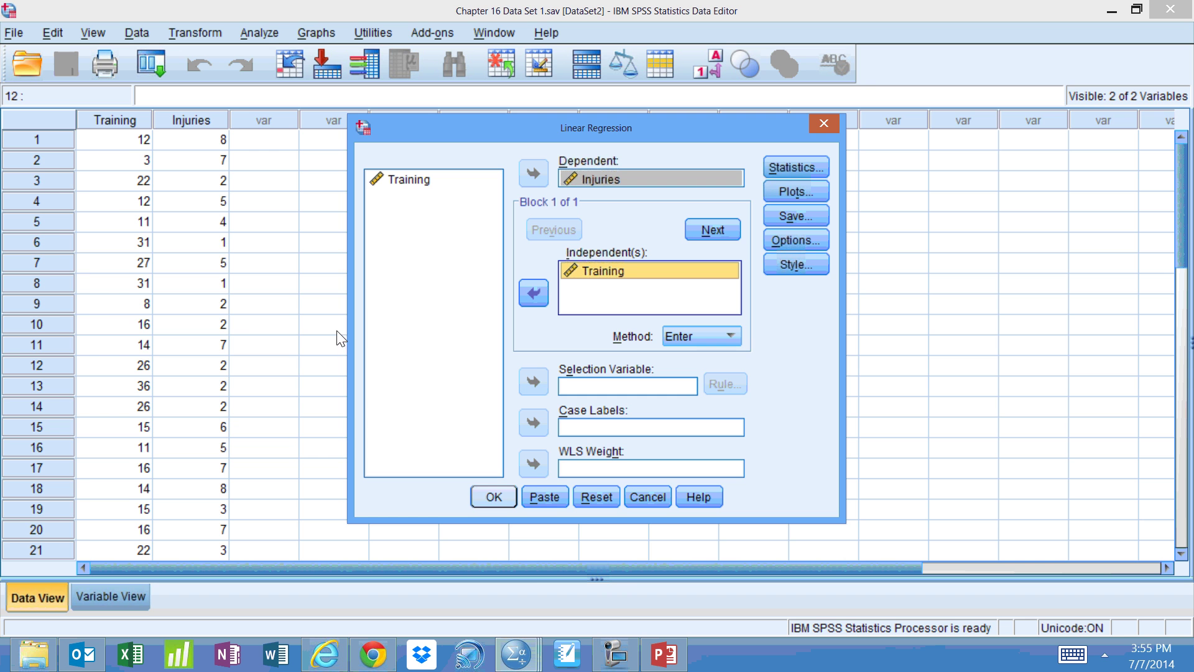
pyautogui.press('Return')
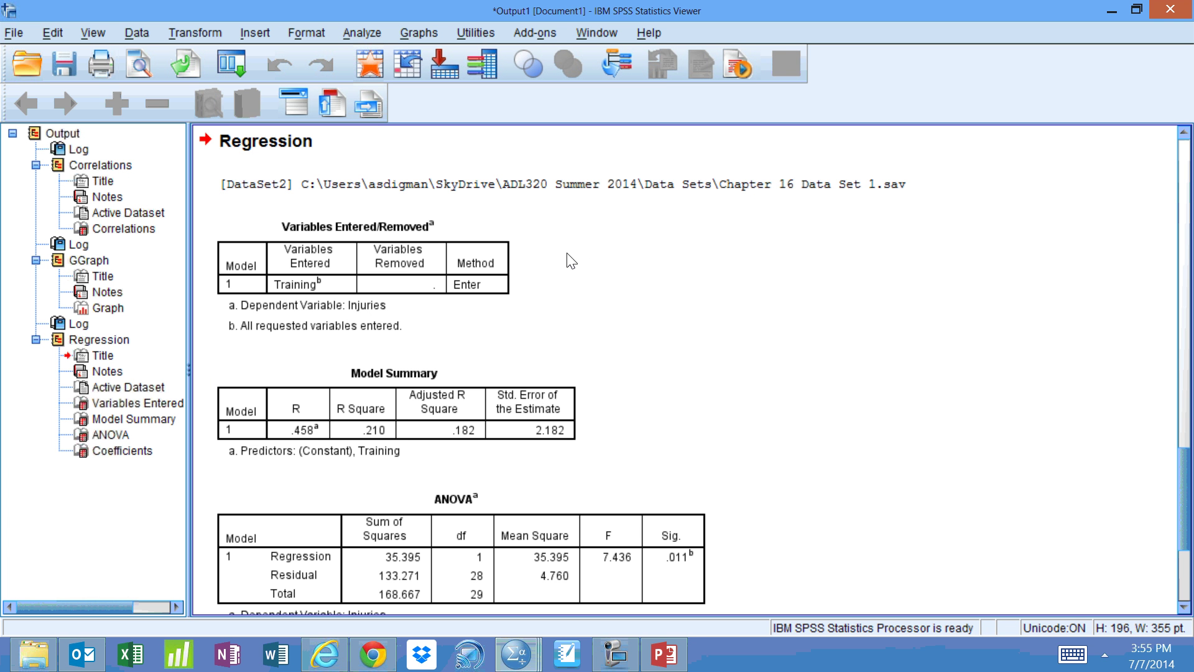
# Examine the regression output from the Variables Entered/Removed table through Model Summary, ANOVA and Coefficients
pyautogui.scroll(-3, 624, 248)
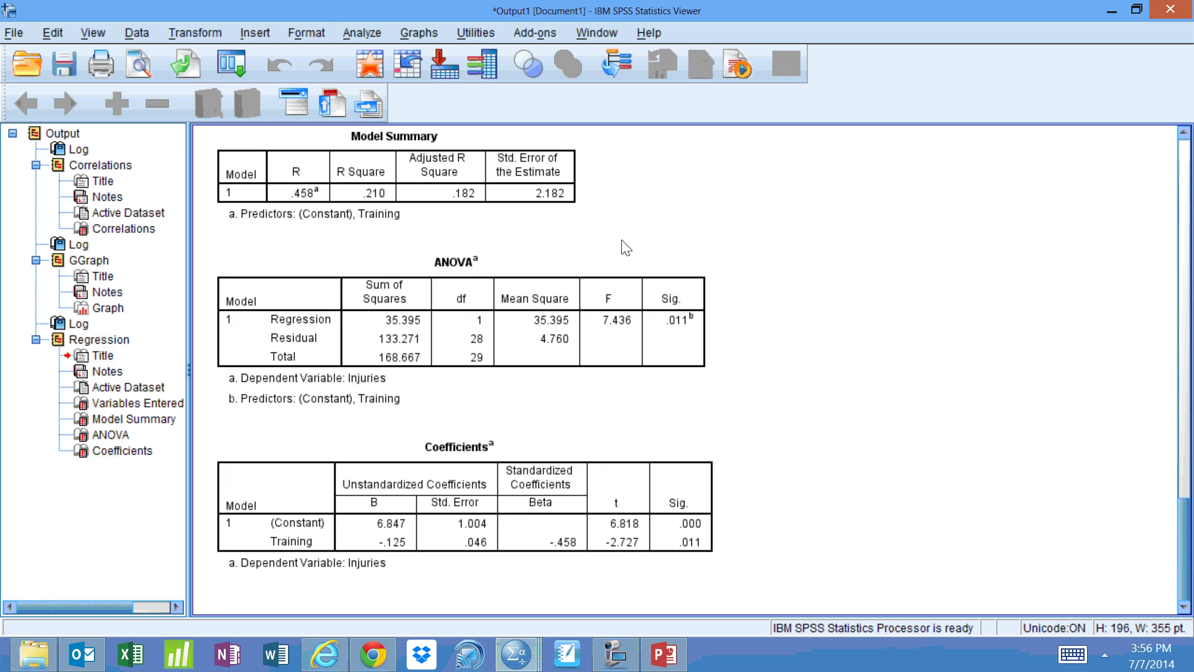
pyautogui.scroll(5, 625, 247)
pyautogui.scroll(-2, 626, 248)
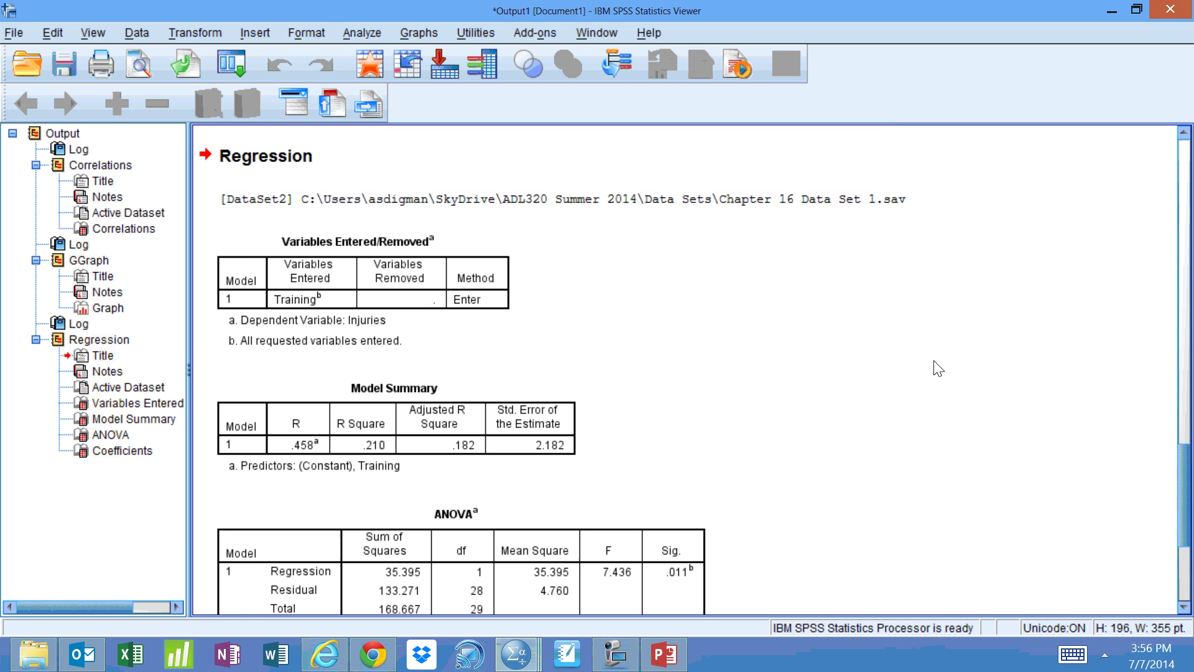
pyautogui.scroll(-1, 572, 256)
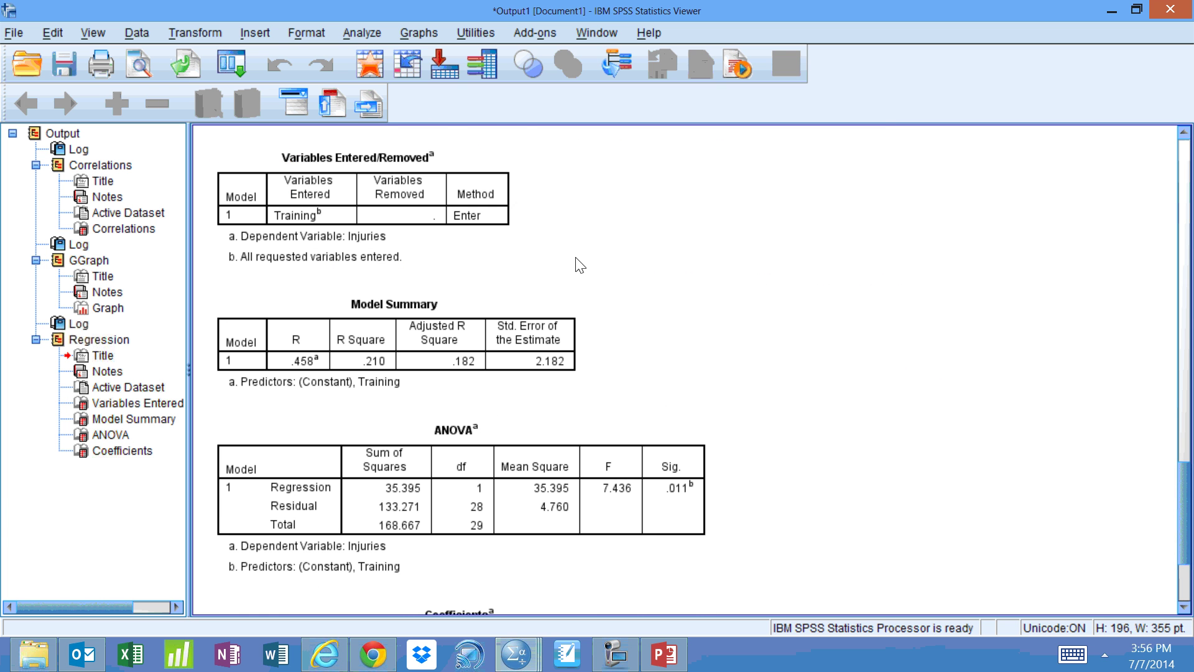
pyautogui.scroll(-1, 573, 256)
pyautogui.click(399, 215)
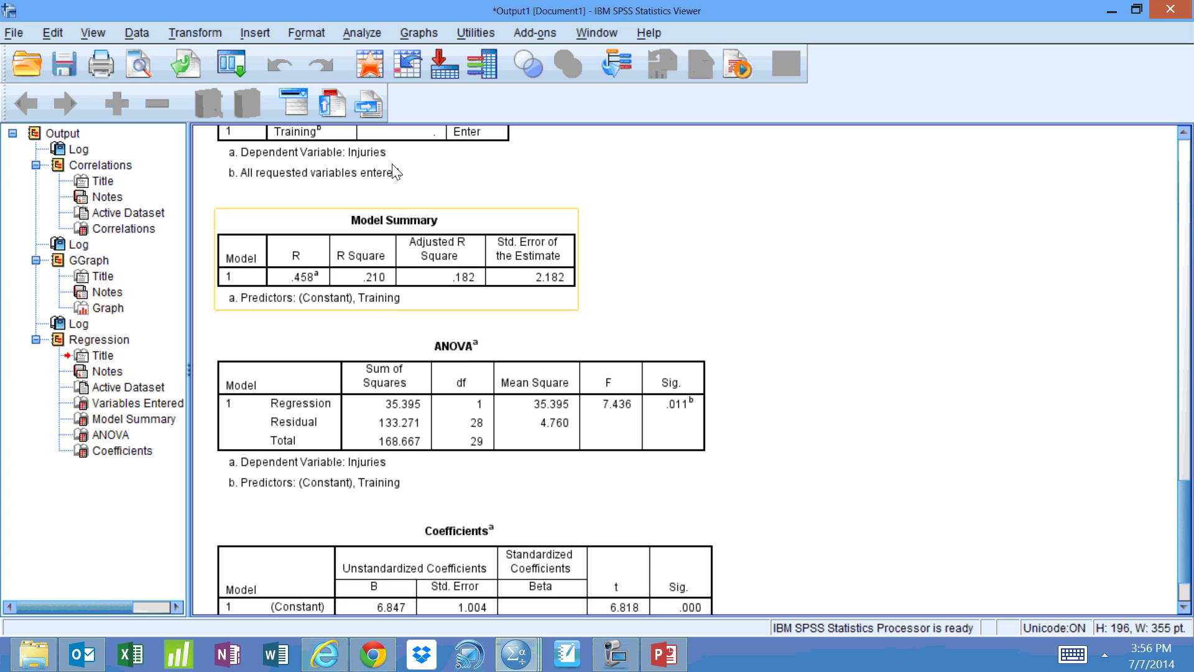
pyautogui.scroll(-1, 394, 165)
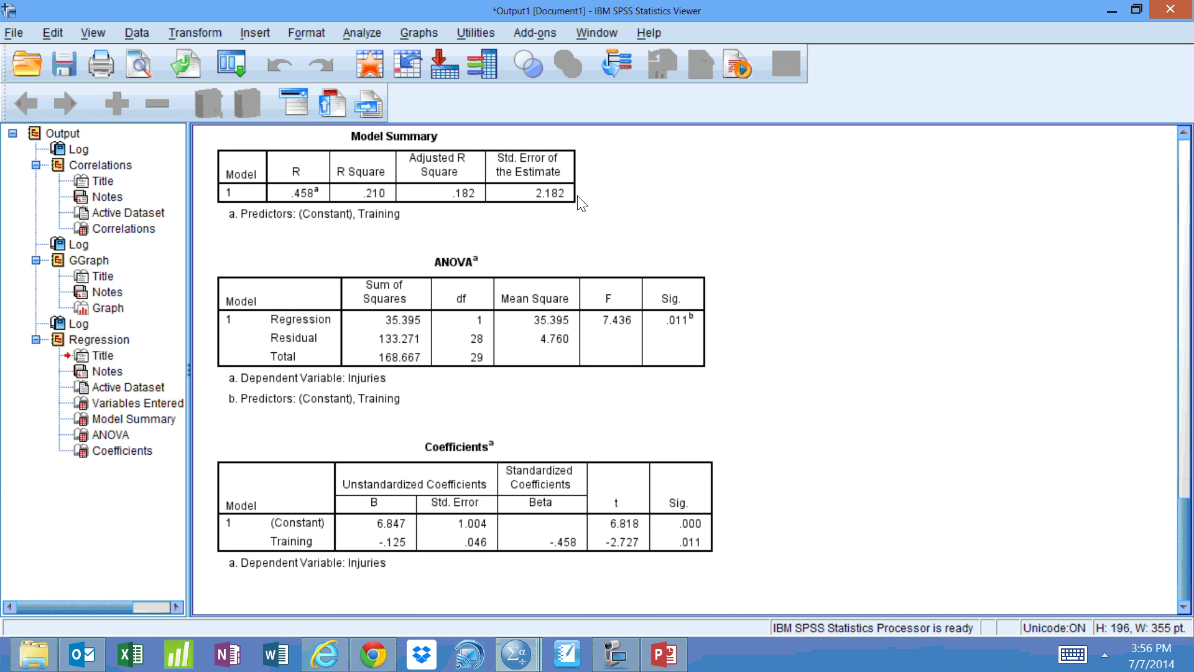
pyautogui.press('Down')
pyautogui.press('Down')
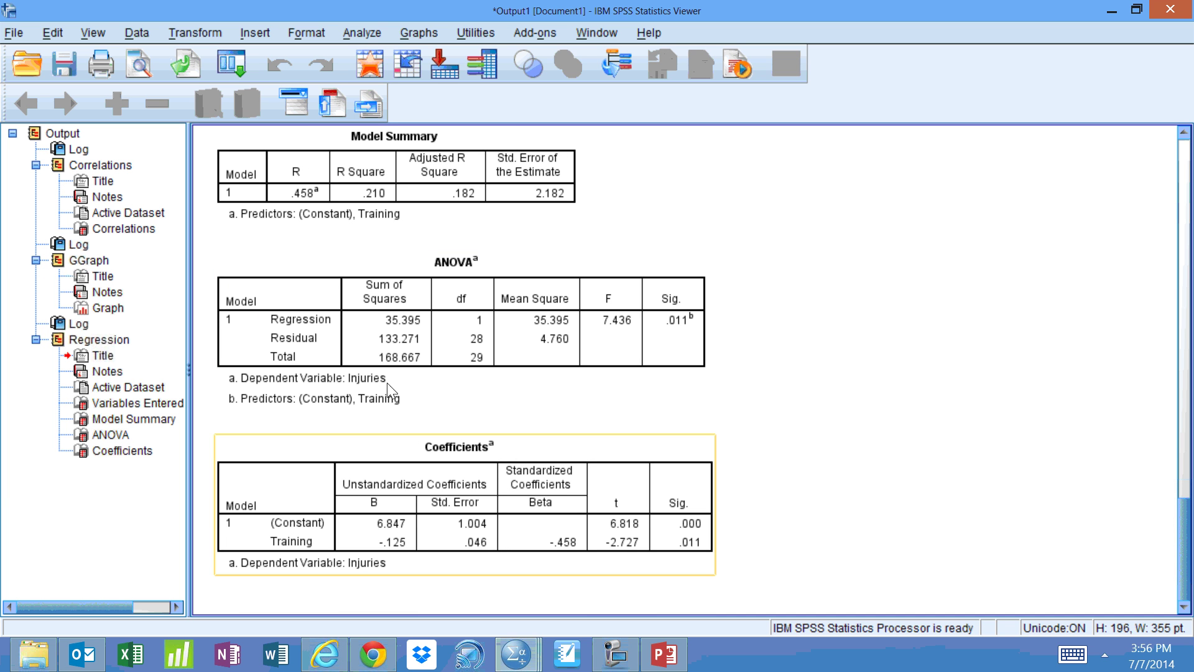
pyautogui.click(293, 161)
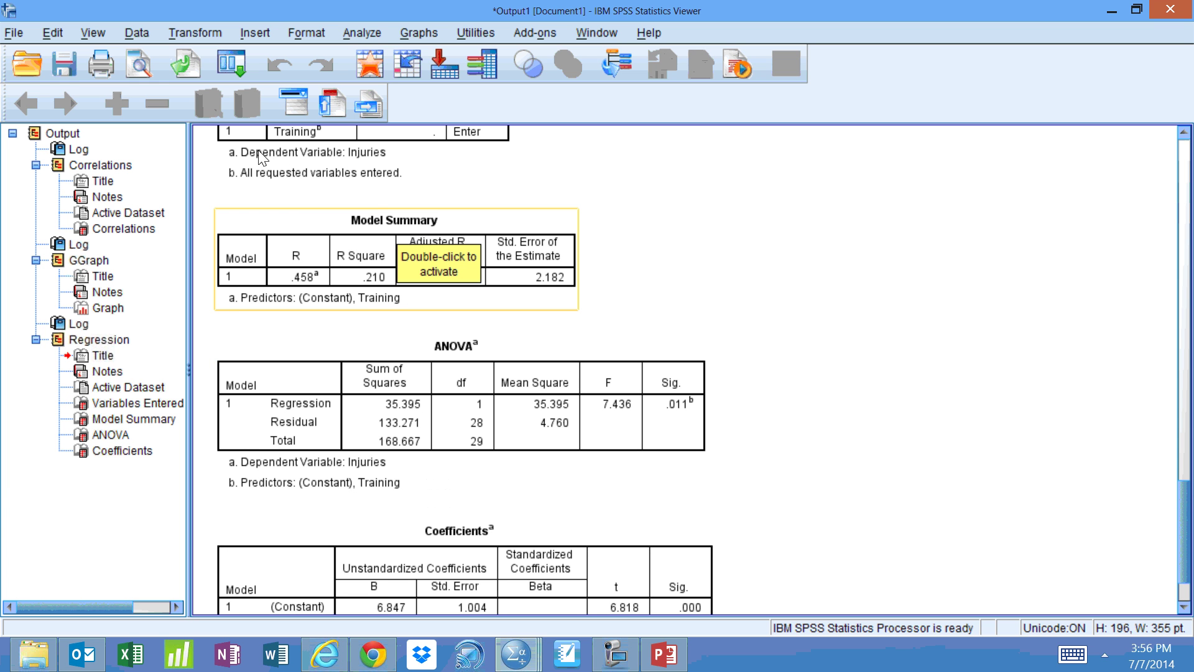
pyautogui.doubleClick(339, 203)
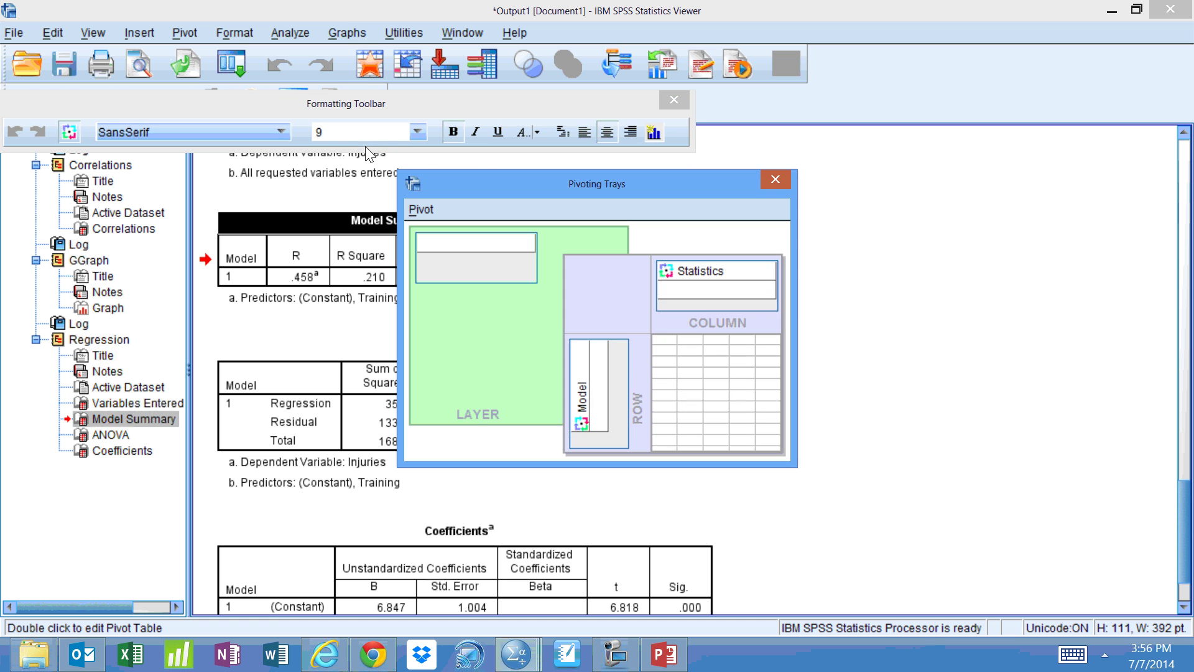
pyautogui.click(524, 121)
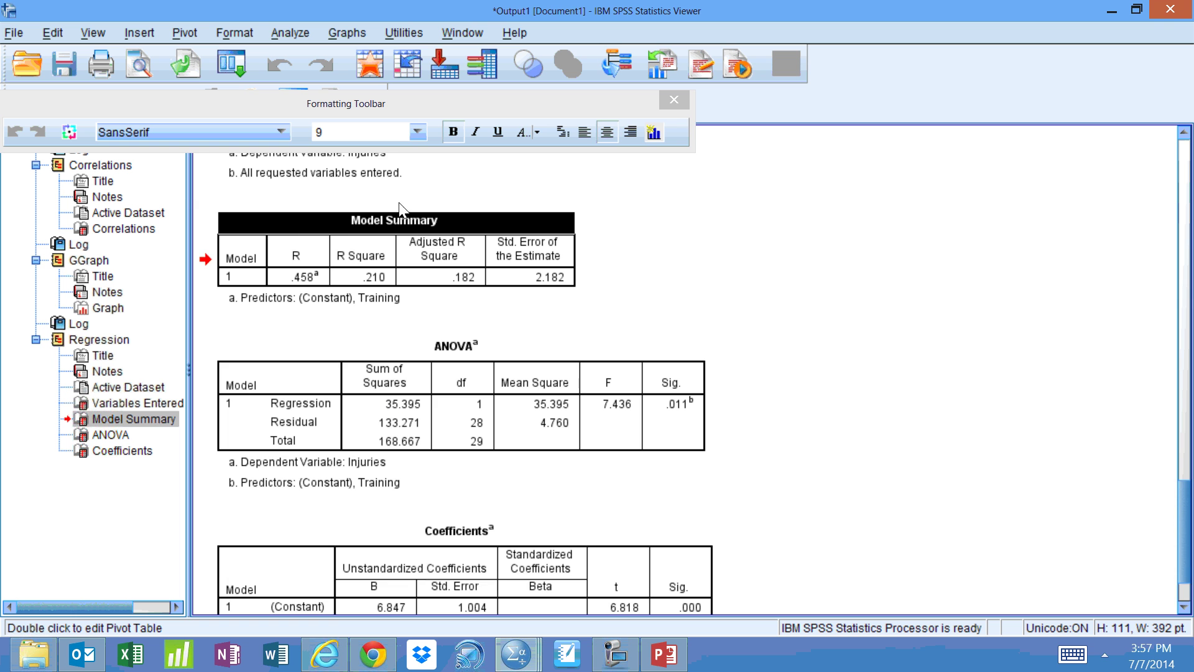
pyautogui.scroll(-3, 433, 200)
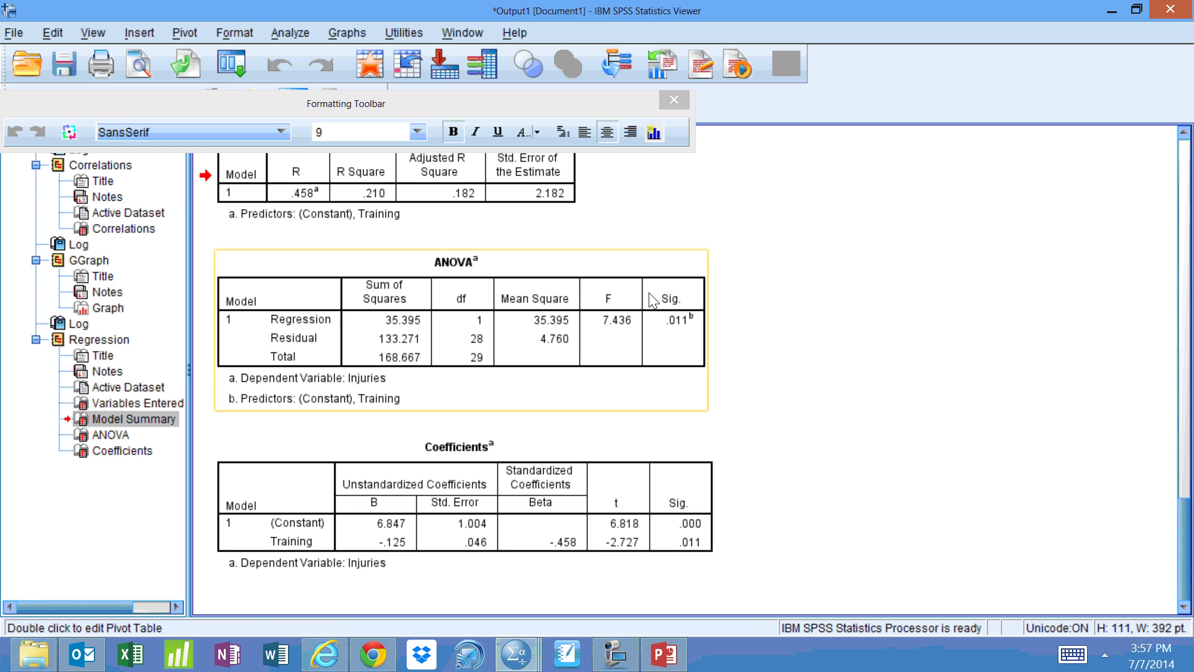
pyautogui.click(615, 653)
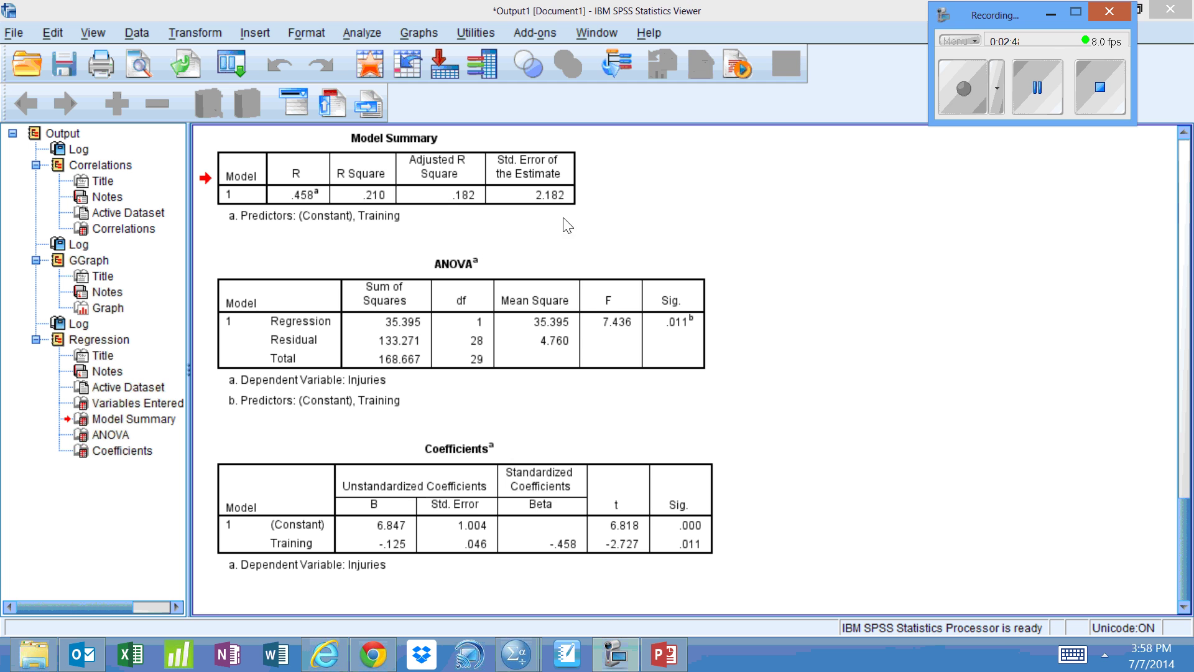
# Review the regression output again, focusing on the Model Summary, ANOVA and Coefficients tables
pyautogui.scroll(5, 578, 229)
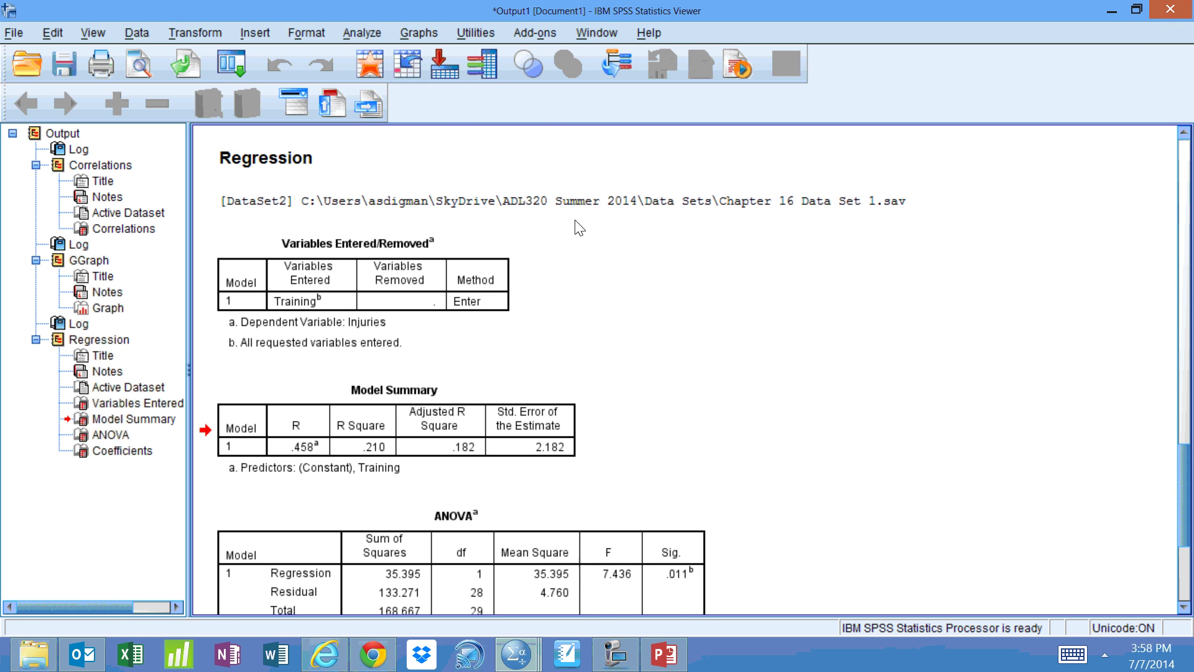
pyautogui.scroll(-4, 864, 336)
pyautogui.scroll(-3, 578, 226)
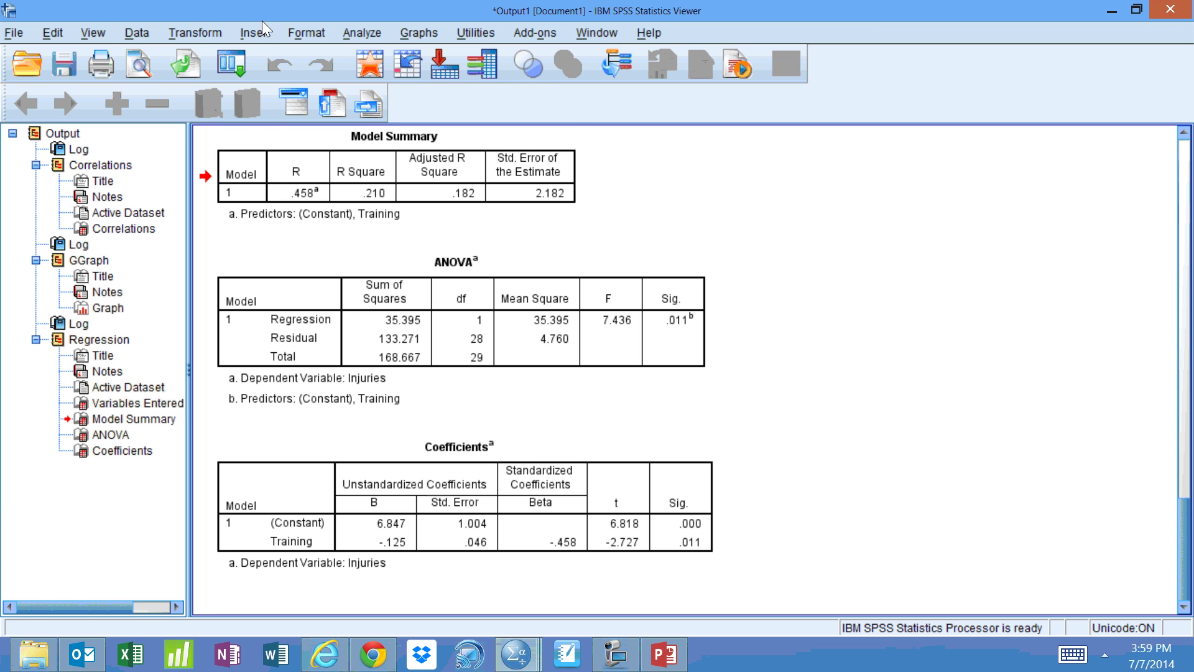
# Start defining a legacy Scatter/Dot chart of the Simple Scatter type
pyautogui.click(412, 31)
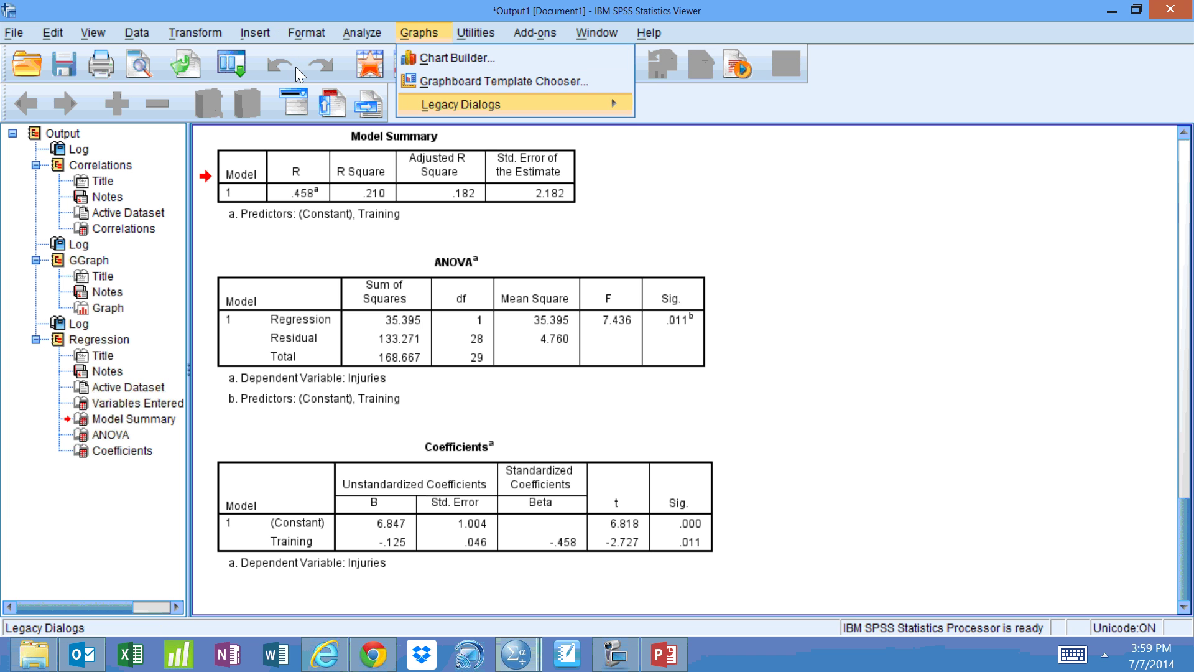
pyautogui.moveTo(460, 103)
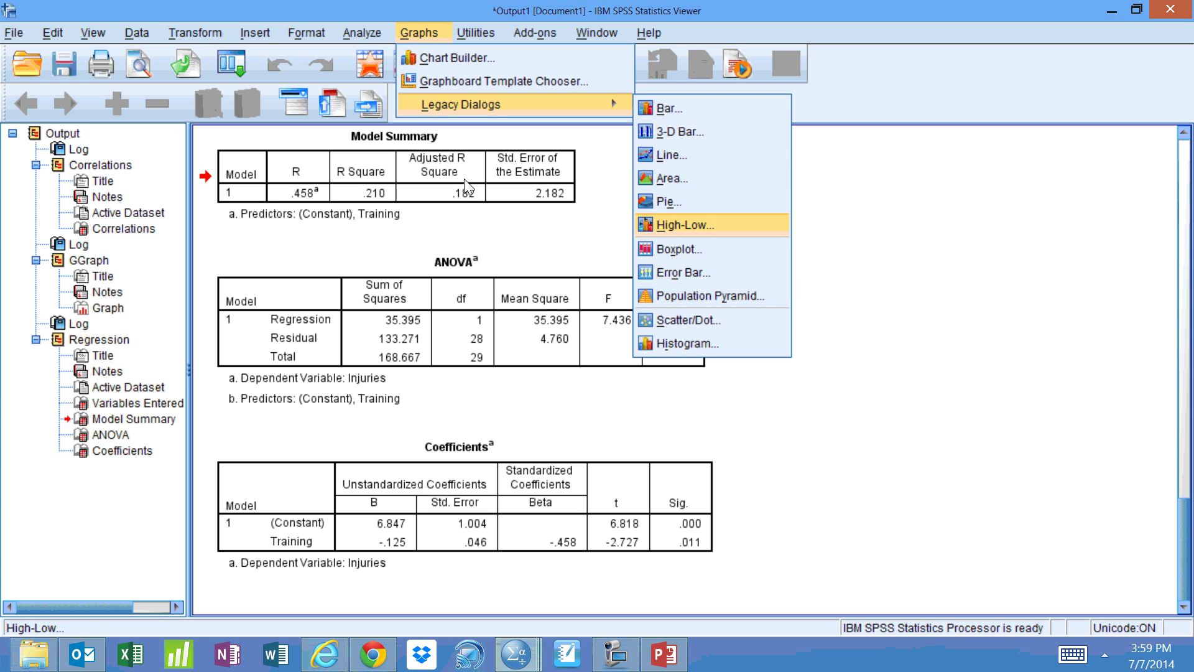
pyautogui.click(693, 318)
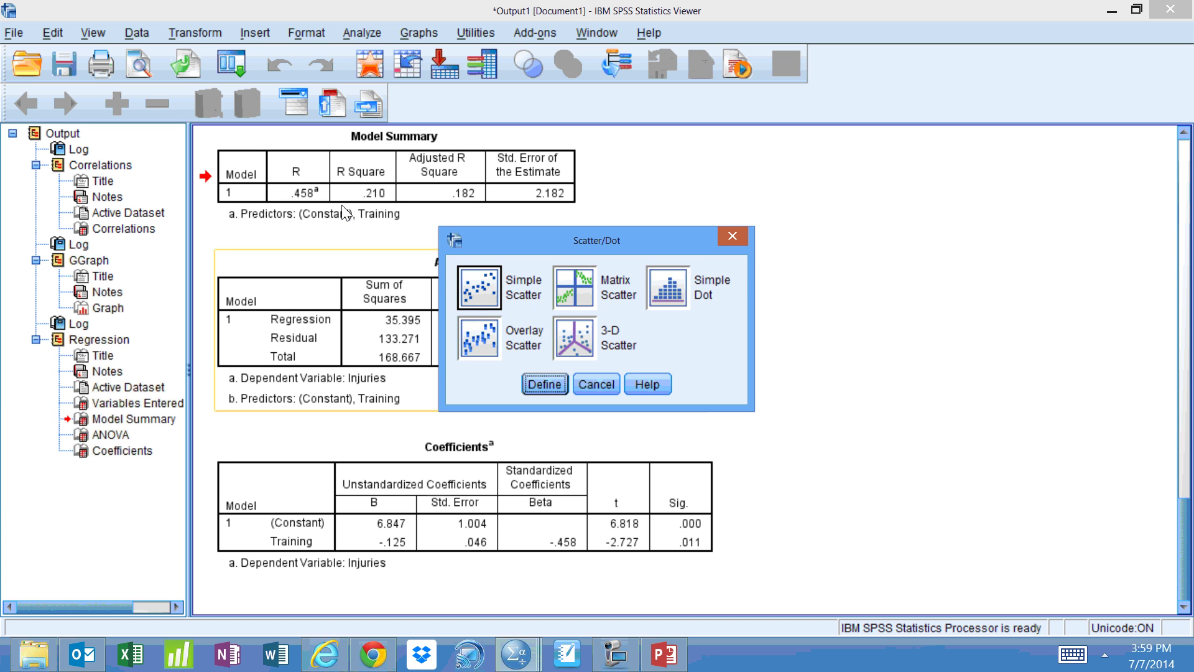
pyautogui.hotkey('shift', 'Tab')
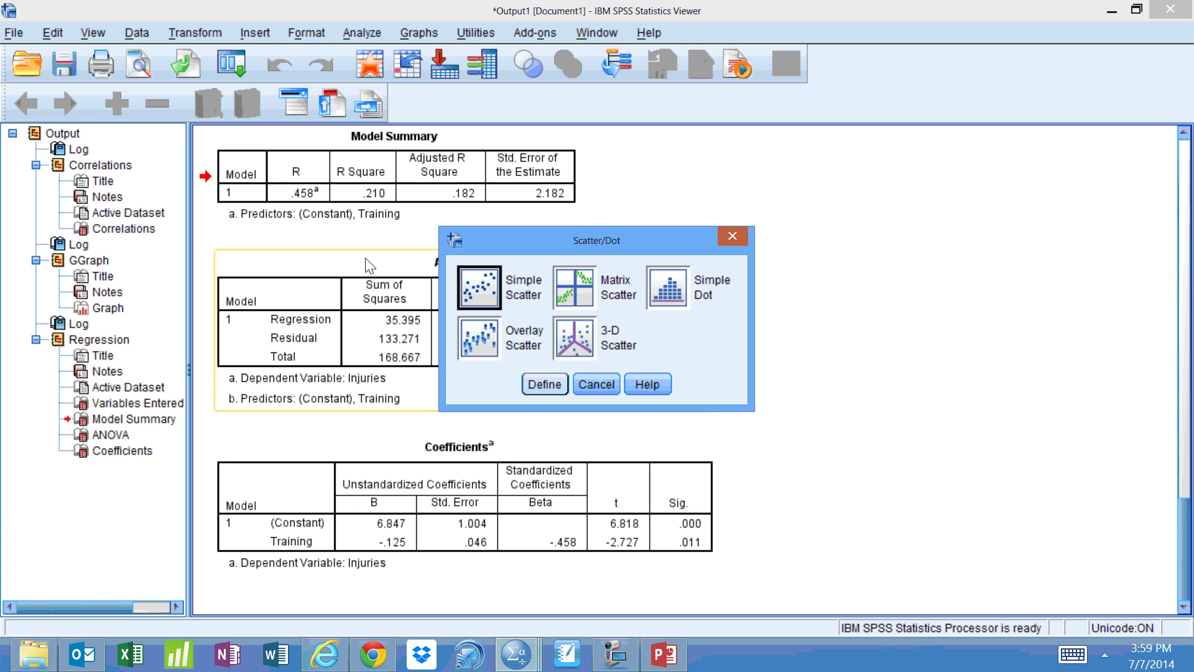
pyautogui.click(544, 384)
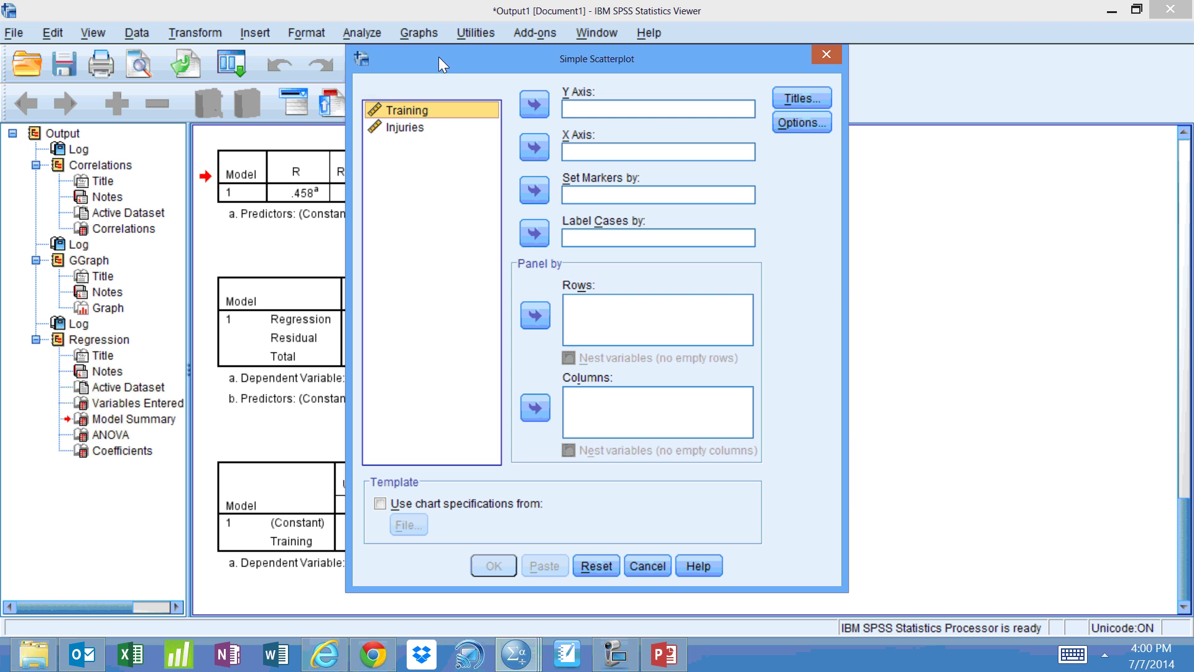
# Create the simple scatterplot with Injuries on the Y axis and Training on the X axis
pyautogui.press('Tab')
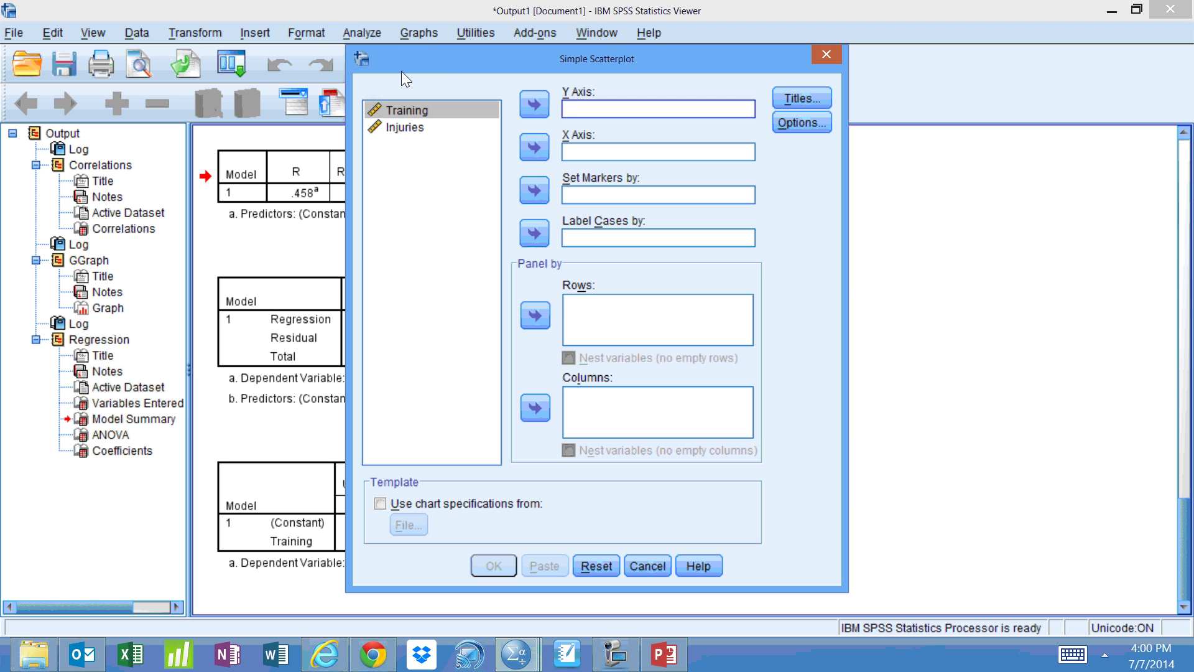
pyautogui.press('Down')
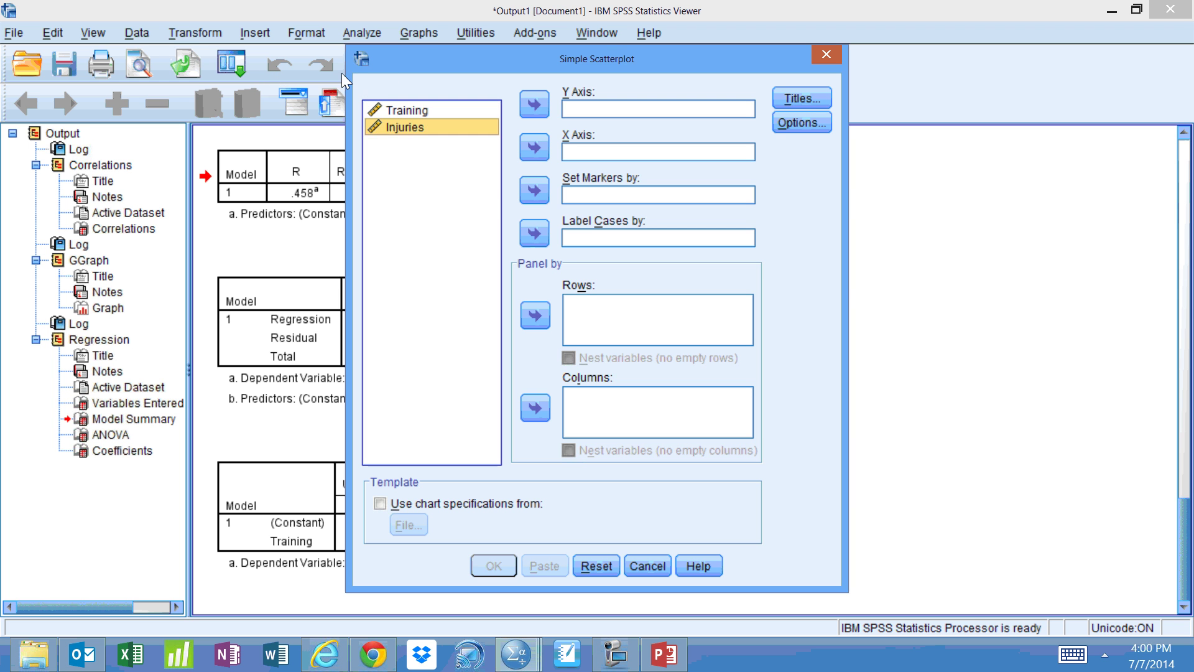
pyautogui.press('Return')
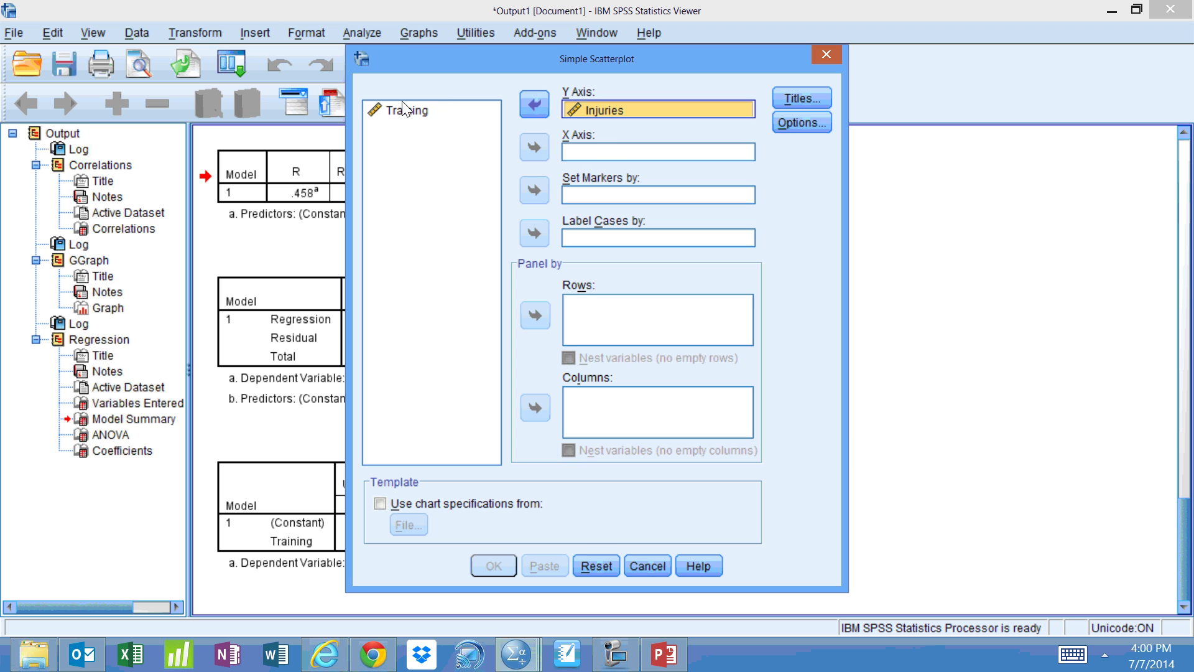
pyautogui.hotkey('shift', 'Tab')
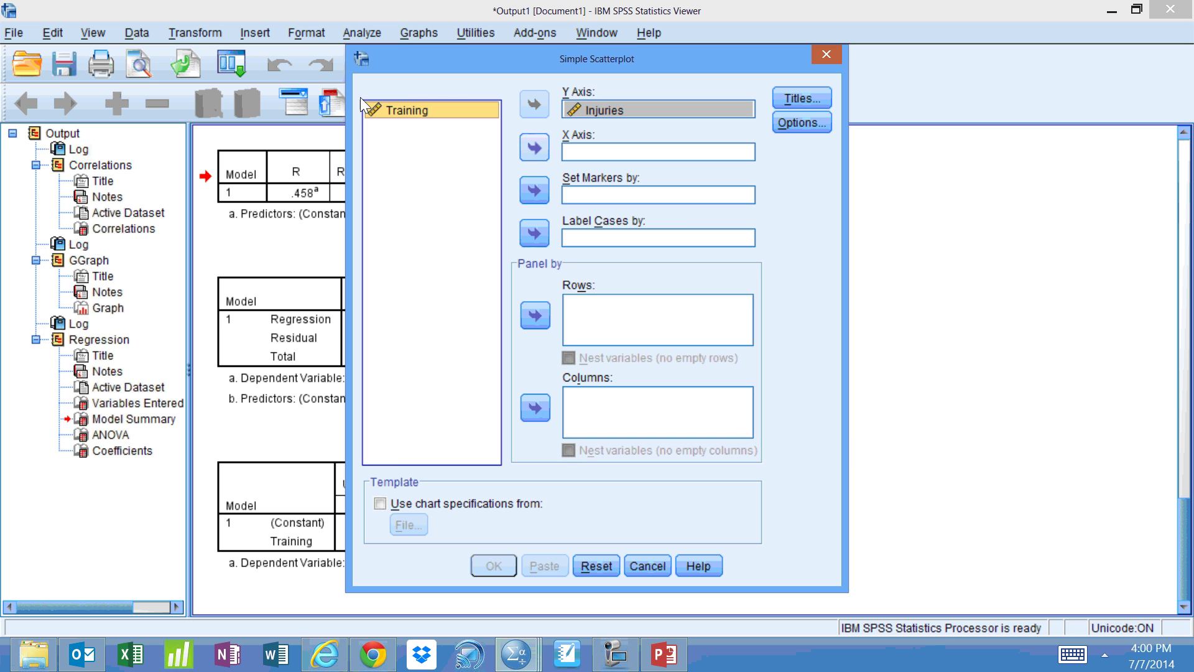
pyautogui.press('Return')
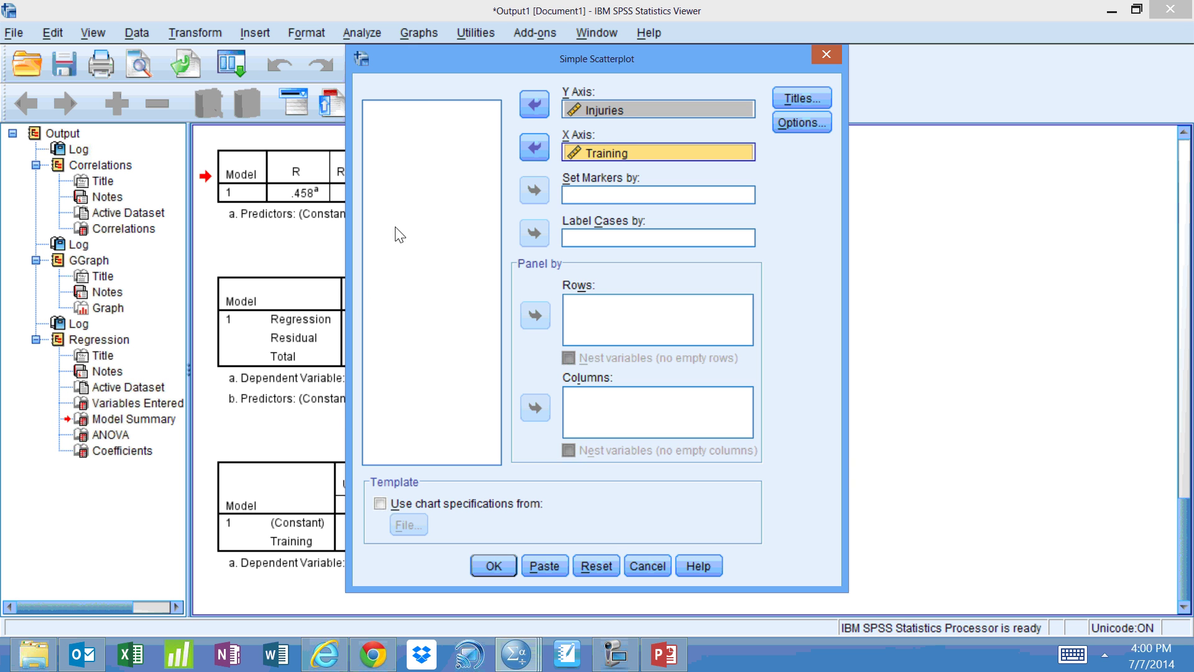
pyautogui.click(493, 566)
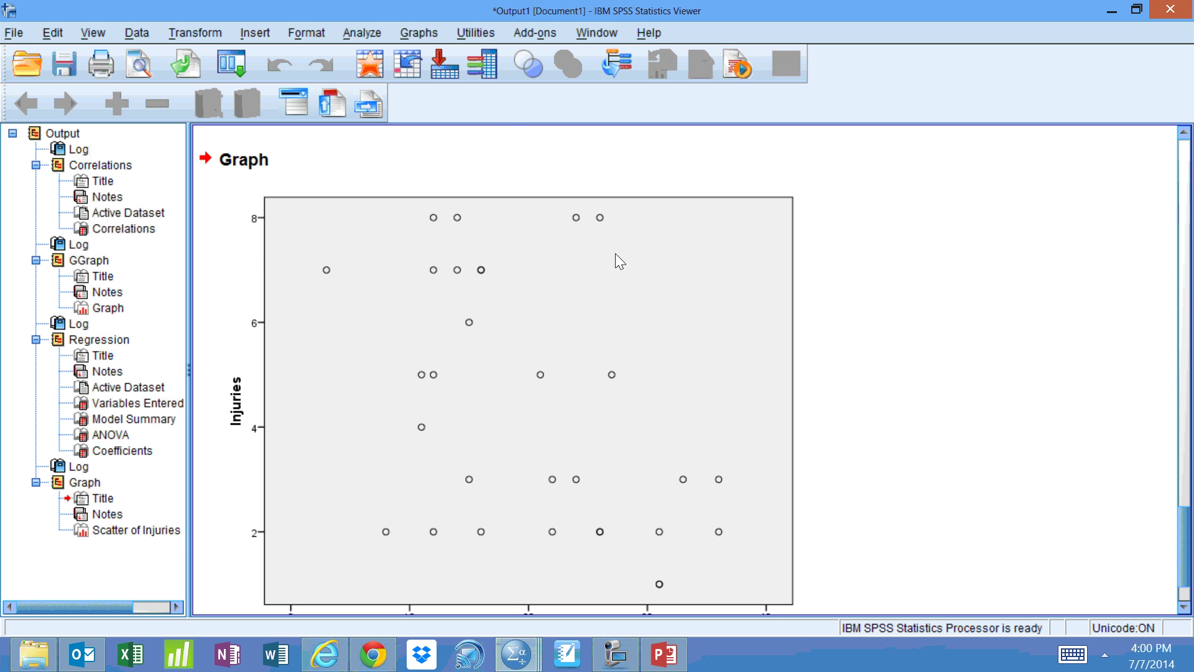
# Open the Injuries by Training scatterplot for editing, add a linear fit line at total with its equation label, and close the chart editor
pyautogui.click(398, 197)
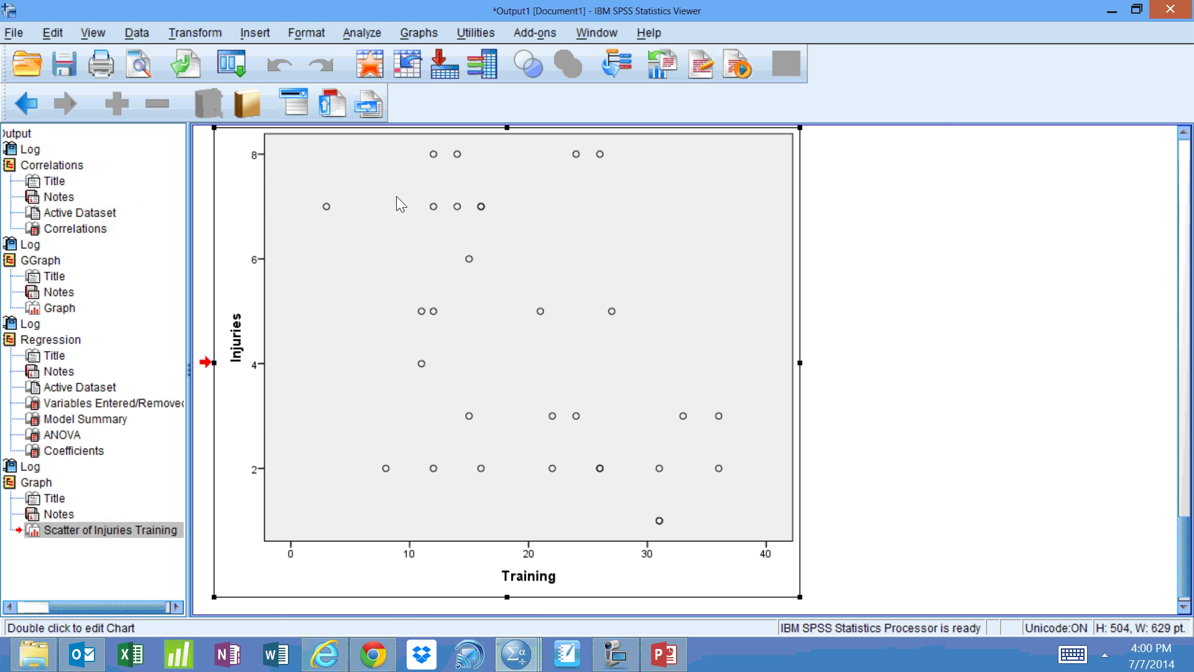
pyautogui.doubleClick(397, 195)
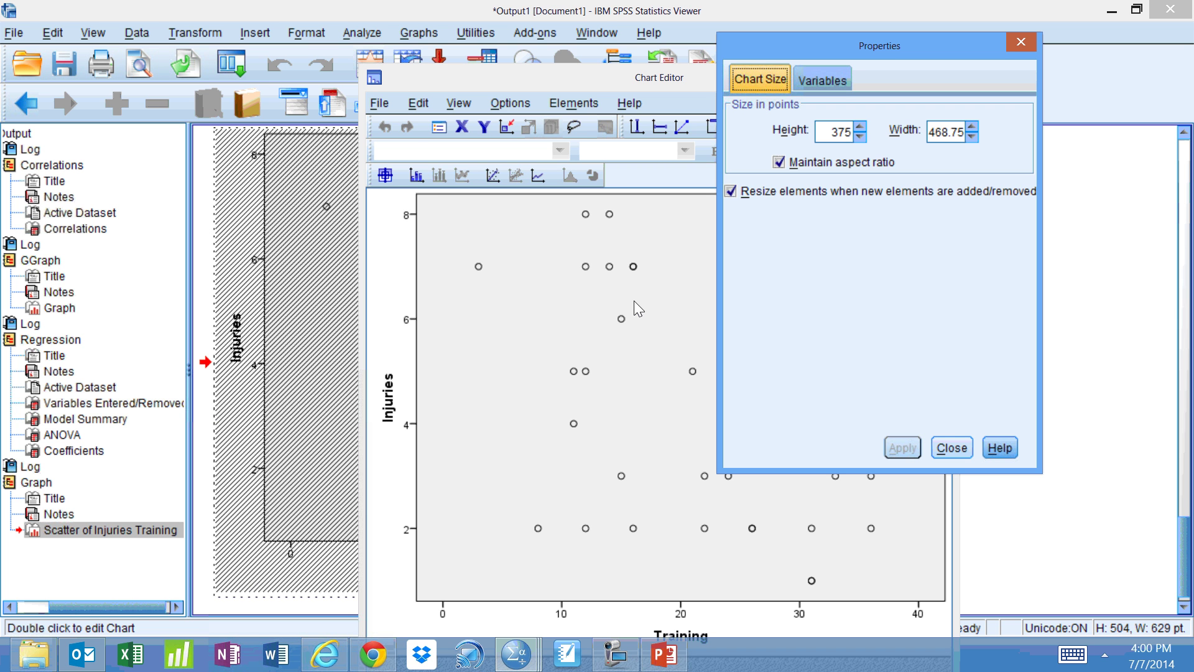
pyautogui.press('Tab')
pyautogui.press('Return')
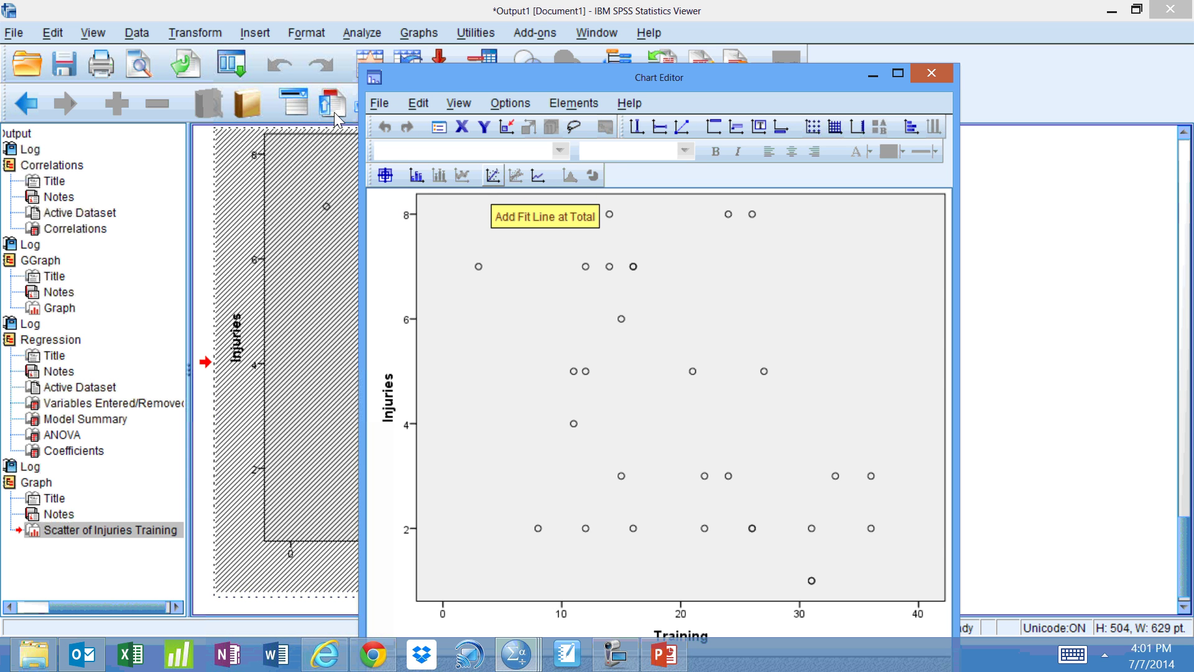
pyautogui.click(492, 176)
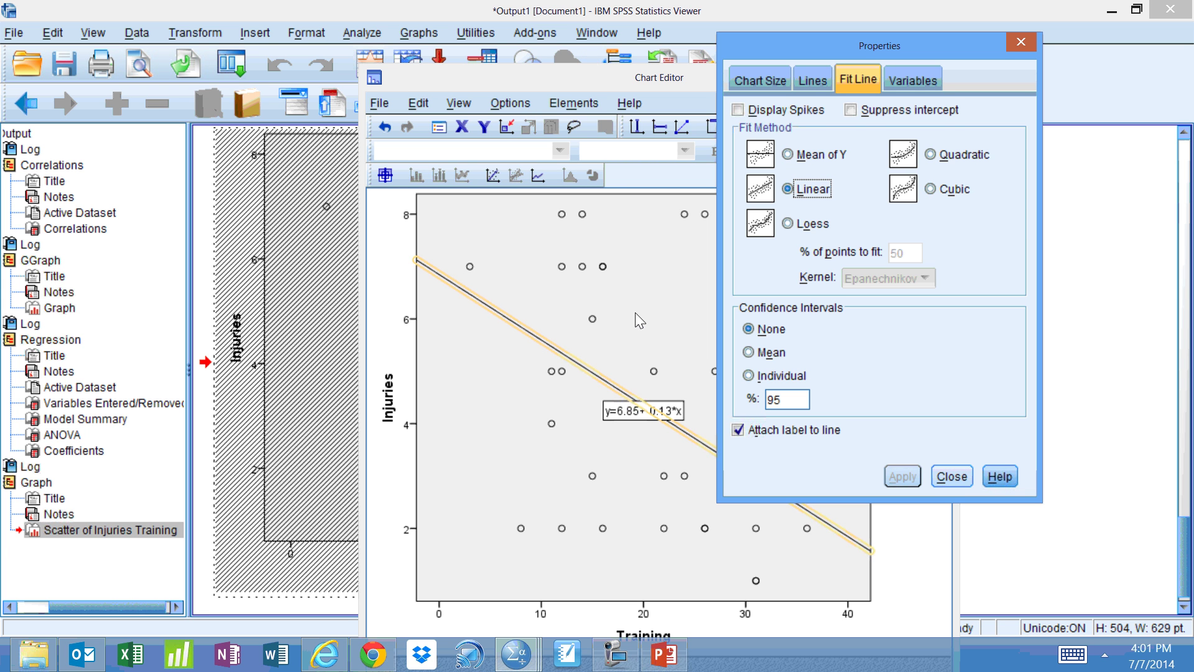
pyautogui.press('Escape')
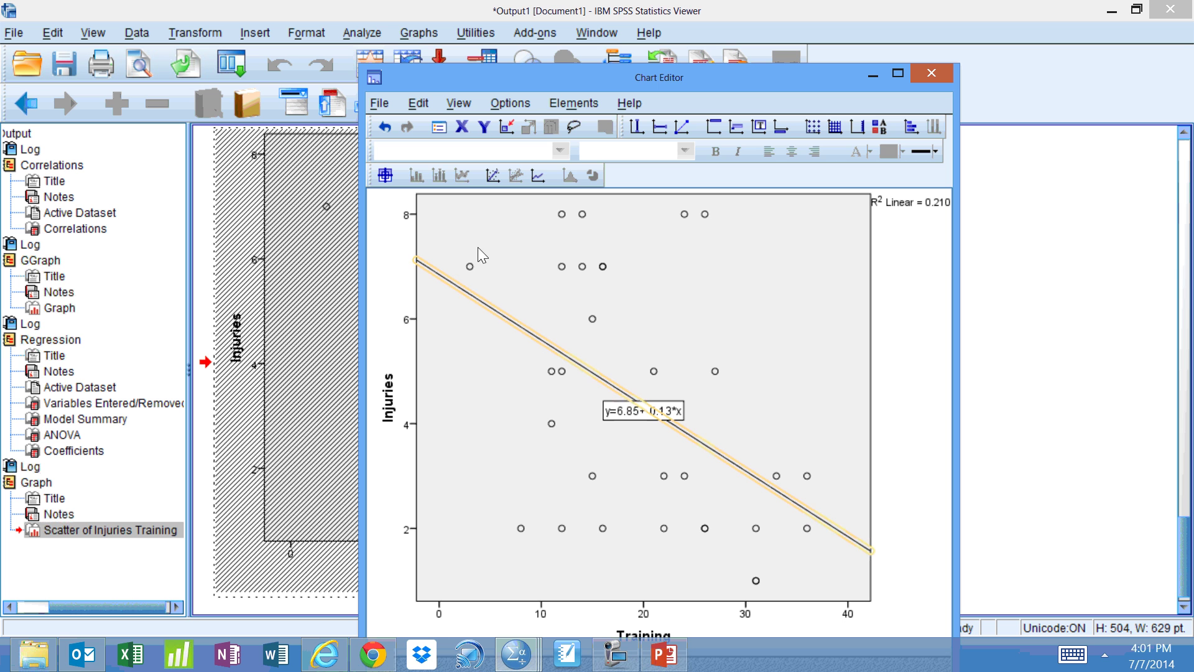
pyautogui.click(444, 356)
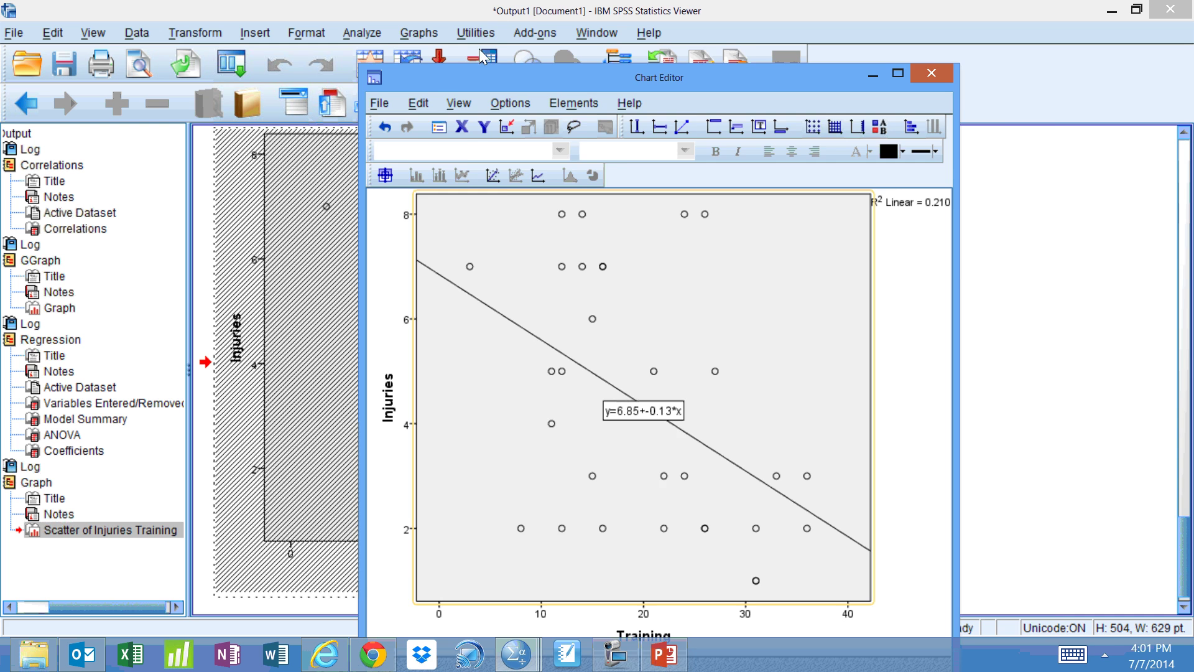
pyautogui.moveTo(482, 77); pyautogui.dragTo(502, 17)
pyautogui.hotkey('alt', 'F4')
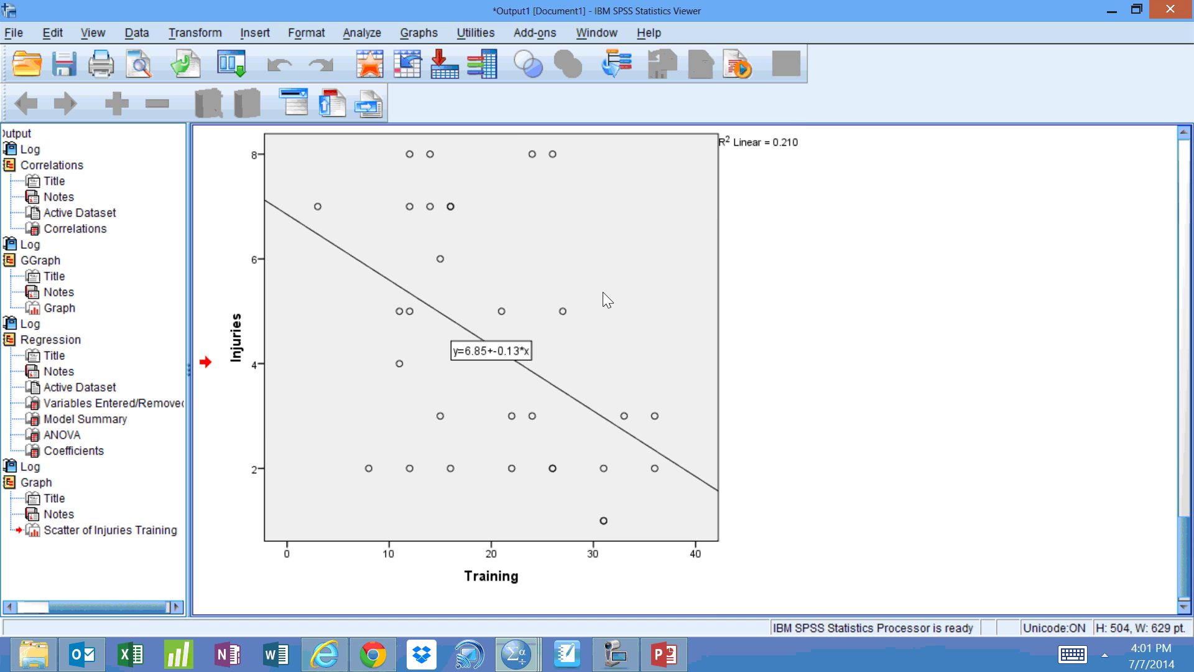
# Compare the scatterplot's fit line and equation with the constant and Training slope in the Coefficients table
pyautogui.scroll(3, 610, 293)
pyautogui.scroll(-3, 611, 294)
pyautogui.click(318, 203)
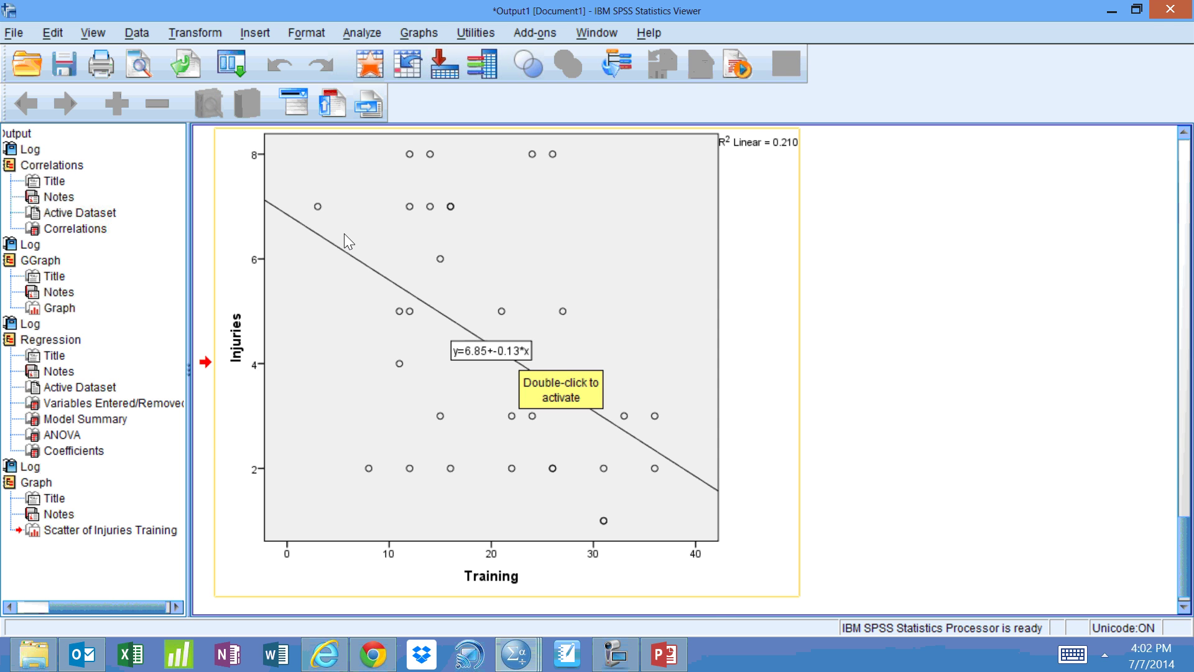
pyautogui.scroll(7, 610, 293)
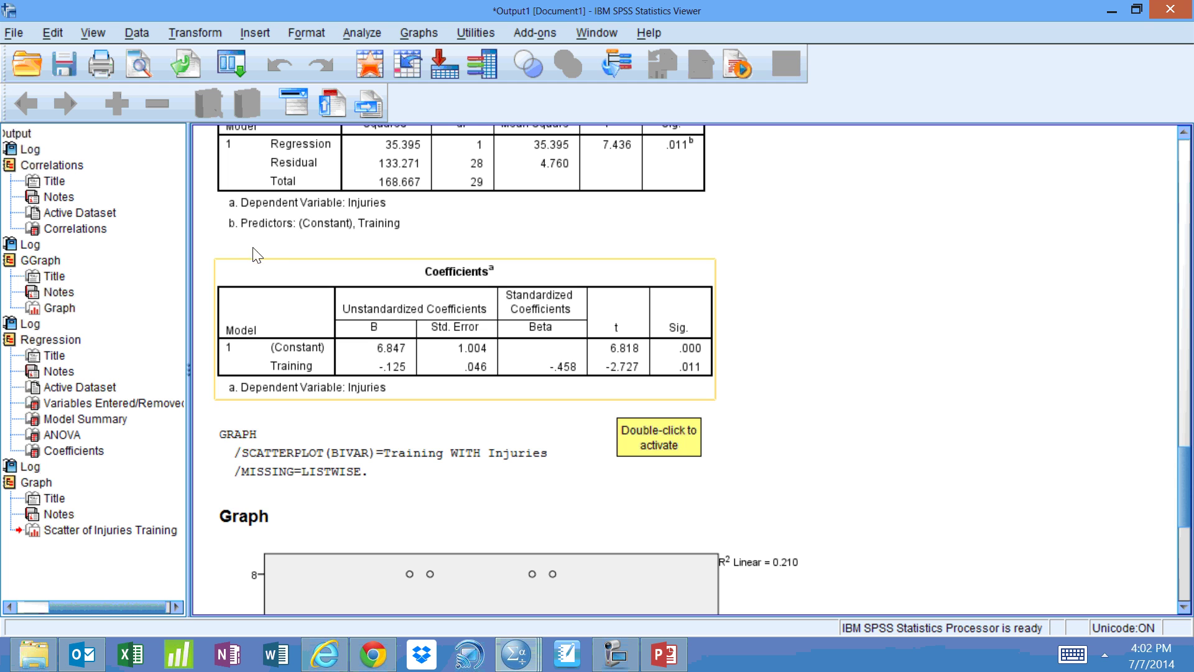
pyautogui.scroll(-3, 878, 480)
pyautogui.scroll(-5, 878, 481)
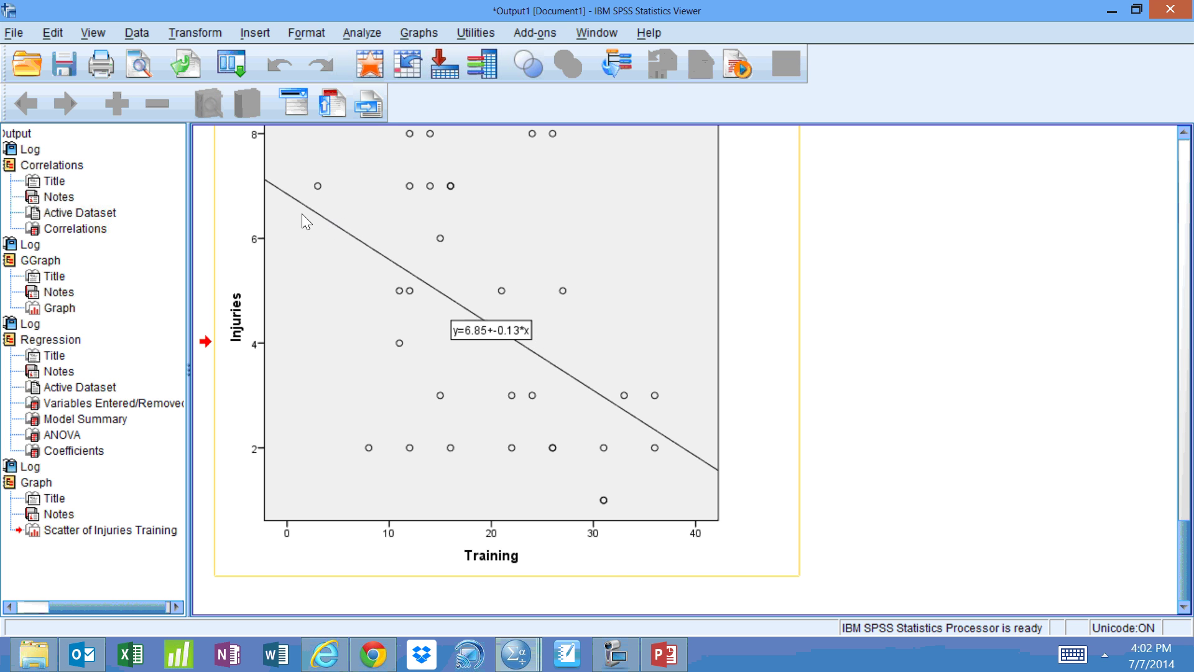
pyautogui.scroll(6, 848, 480)
pyautogui.scroll(-5, 850, 482)
pyautogui.scroll(-3, 849, 481)
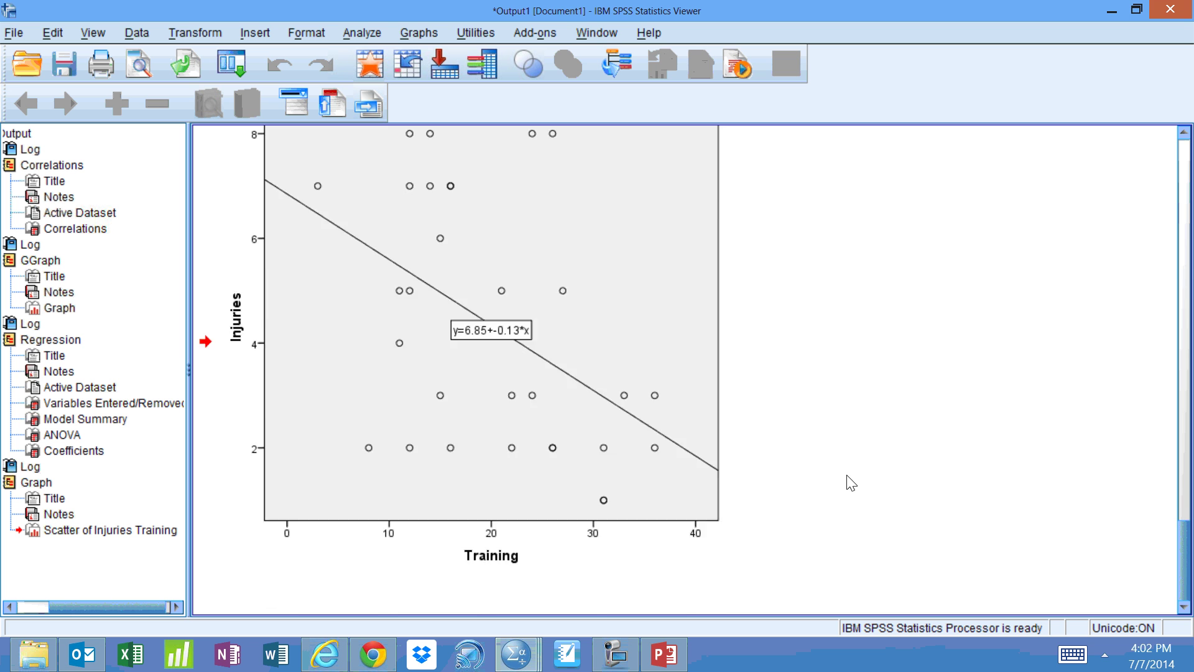
# Compare the scatterplot's linear R² with the Model Summary and ANOVA tables, and examine the fit line again
pyautogui.scroll(3, 849, 481)
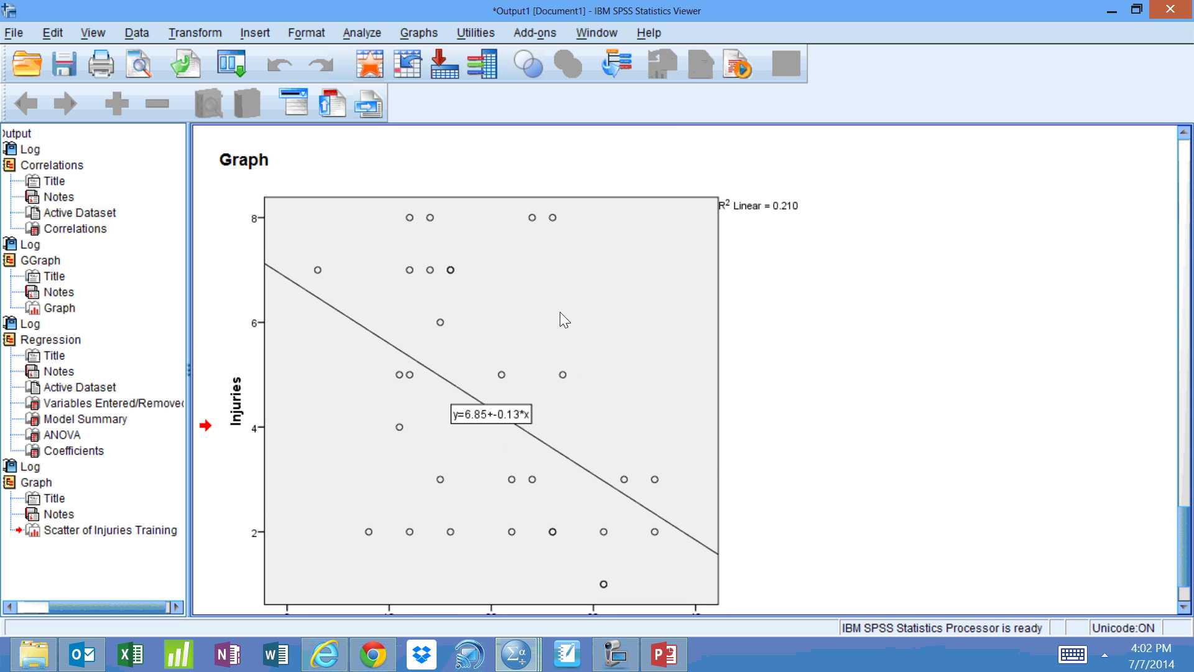
pyautogui.click(561, 197)
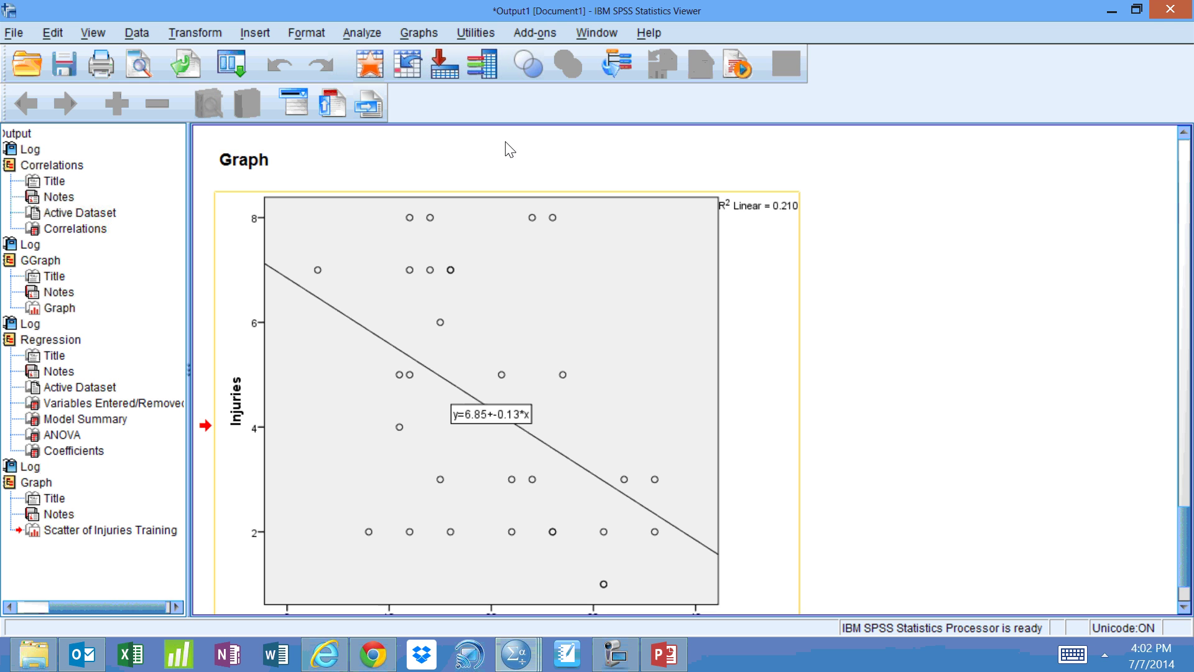
pyautogui.scroll(6, 559, 193)
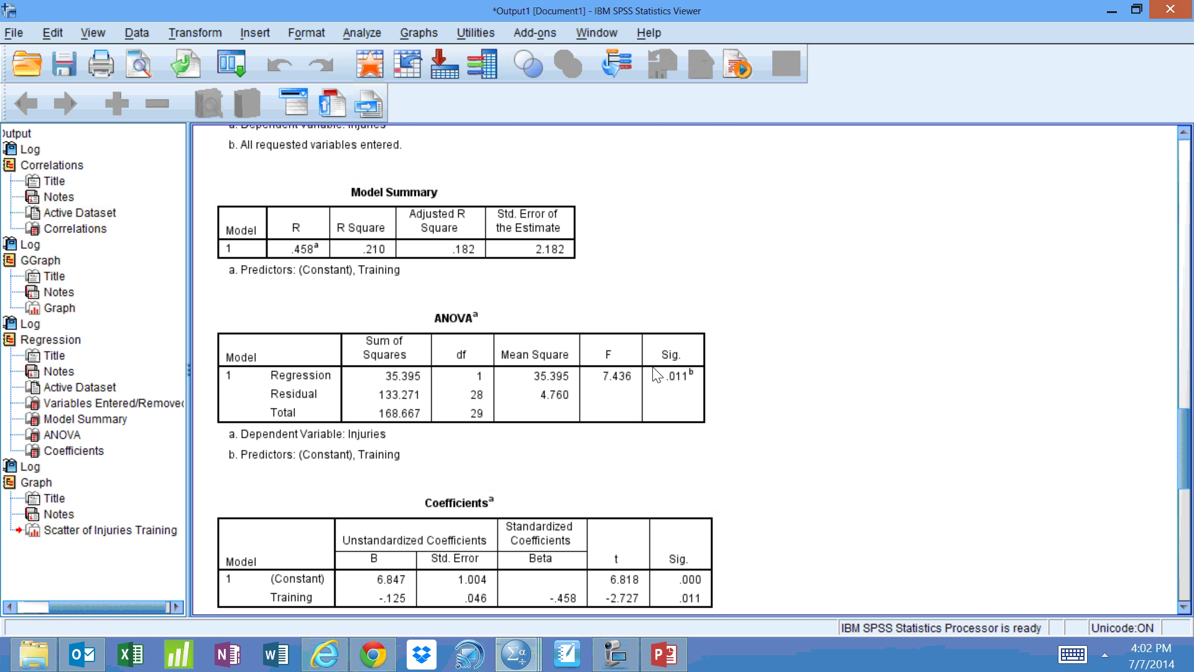
pyautogui.scroll(-6, 657, 374)
pyautogui.click(261, 267)
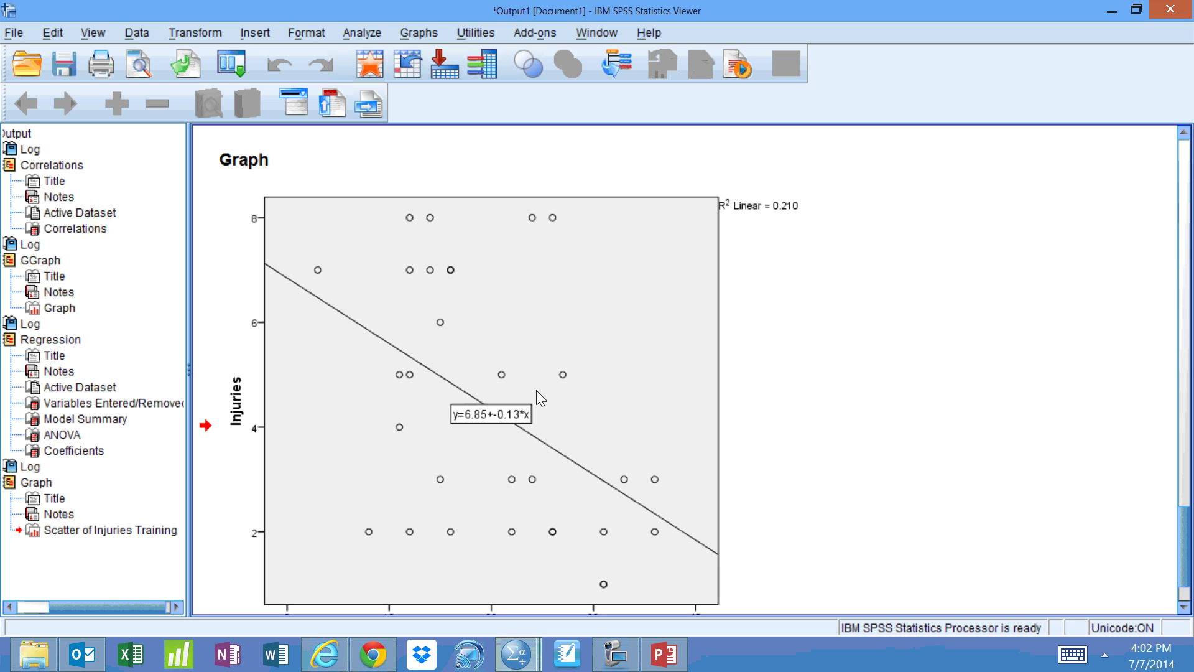
pyautogui.click(526, 362)
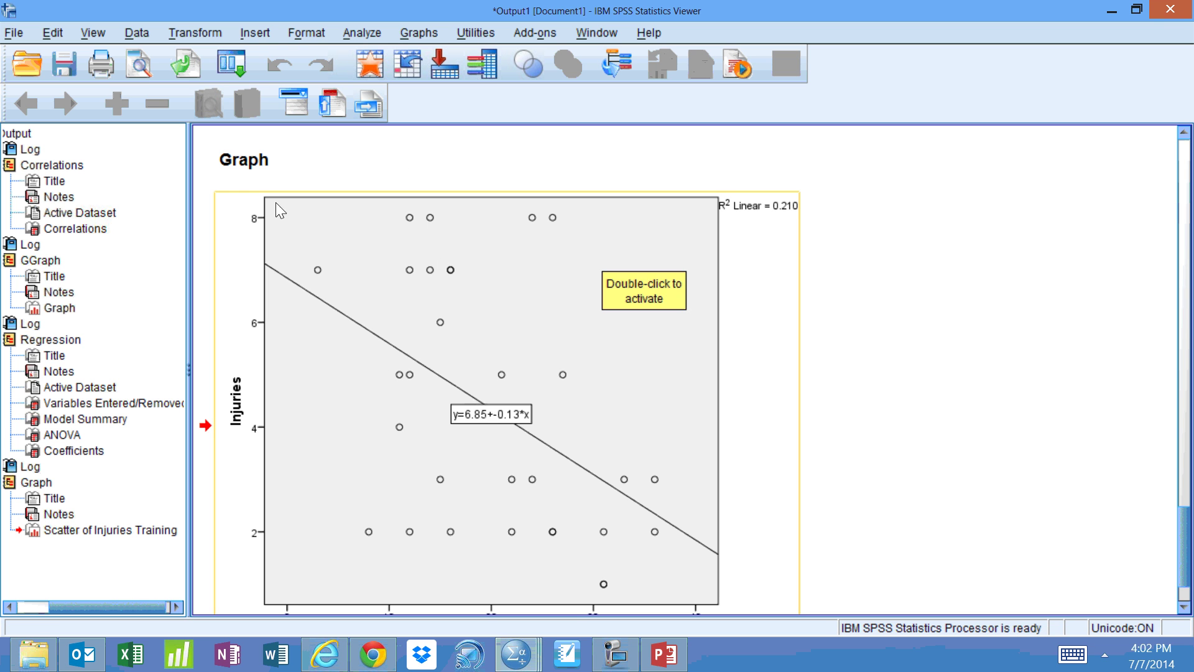
pyautogui.click(614, 653)
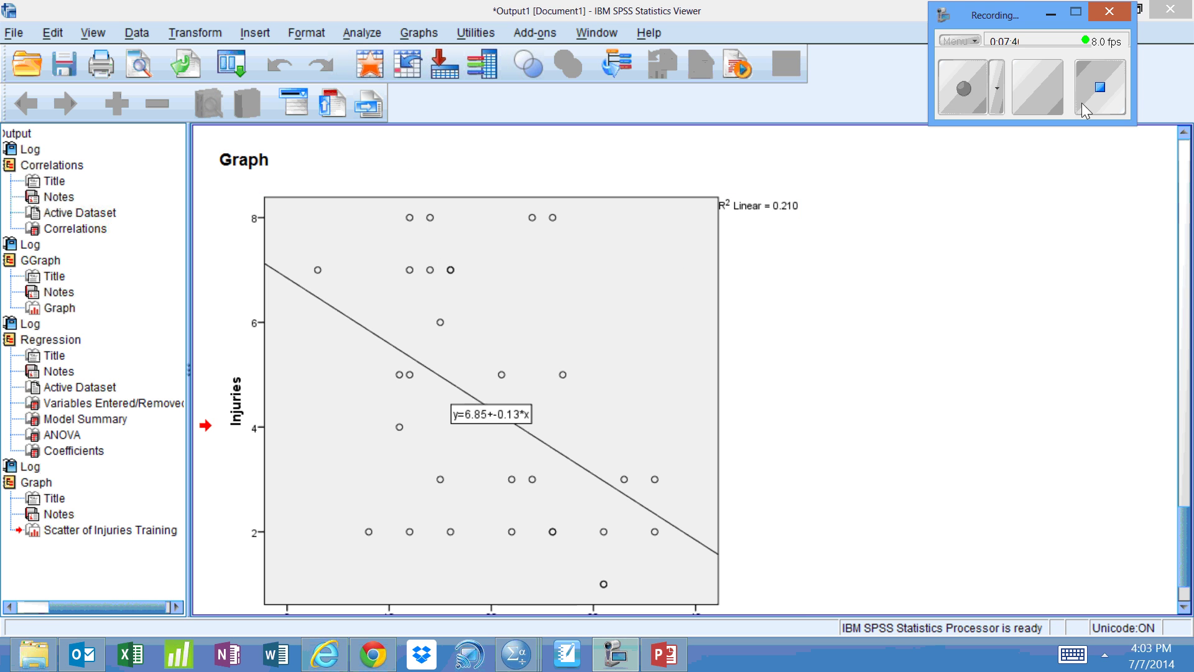